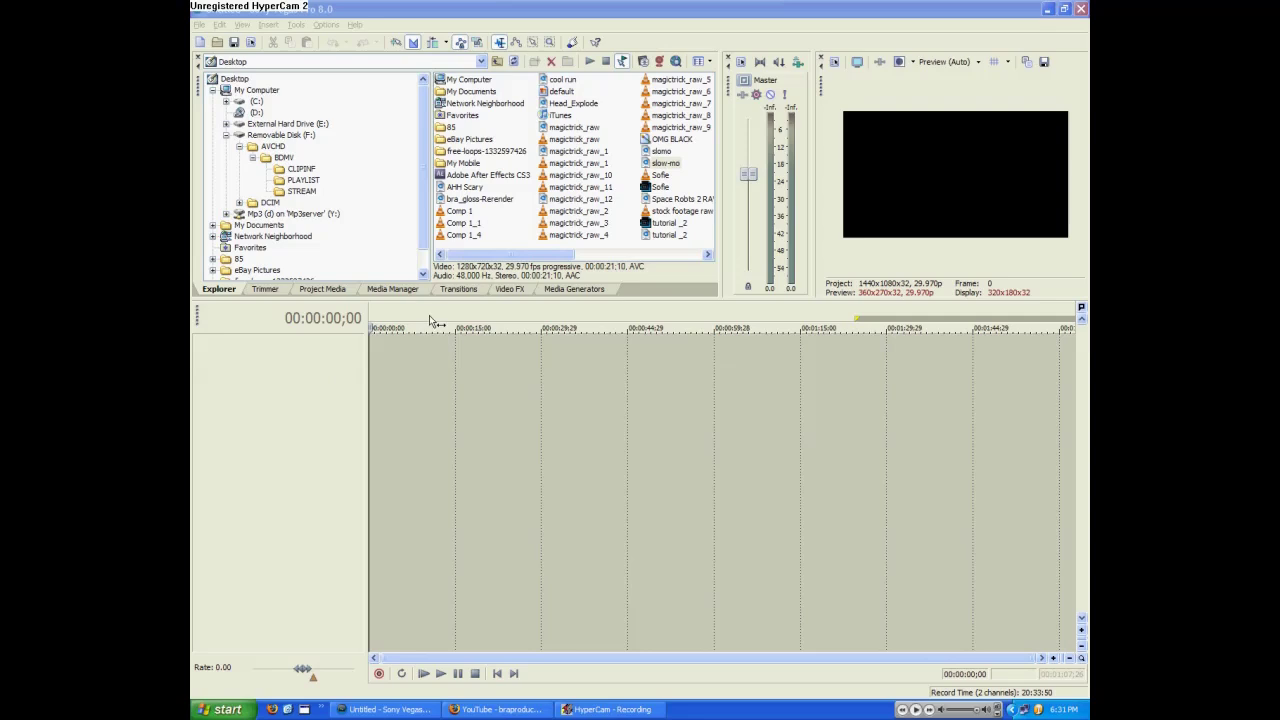
Step: Add the tutorial _2 clip to the timeline, preview it, and place the cursor at 00:06:51;17
drag(667, 234, 400, 355)
click(441, 673)
click(475, 673)
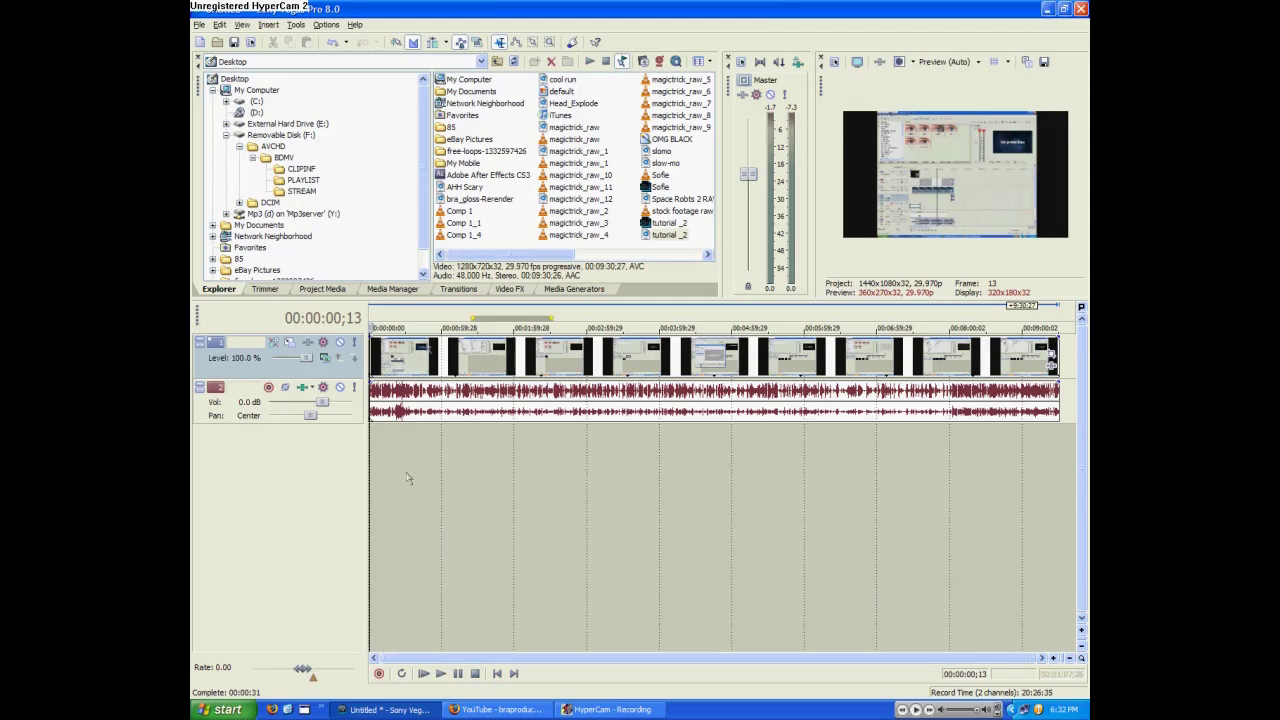
drag(394, 452, 748, 459)
click(867, 460)
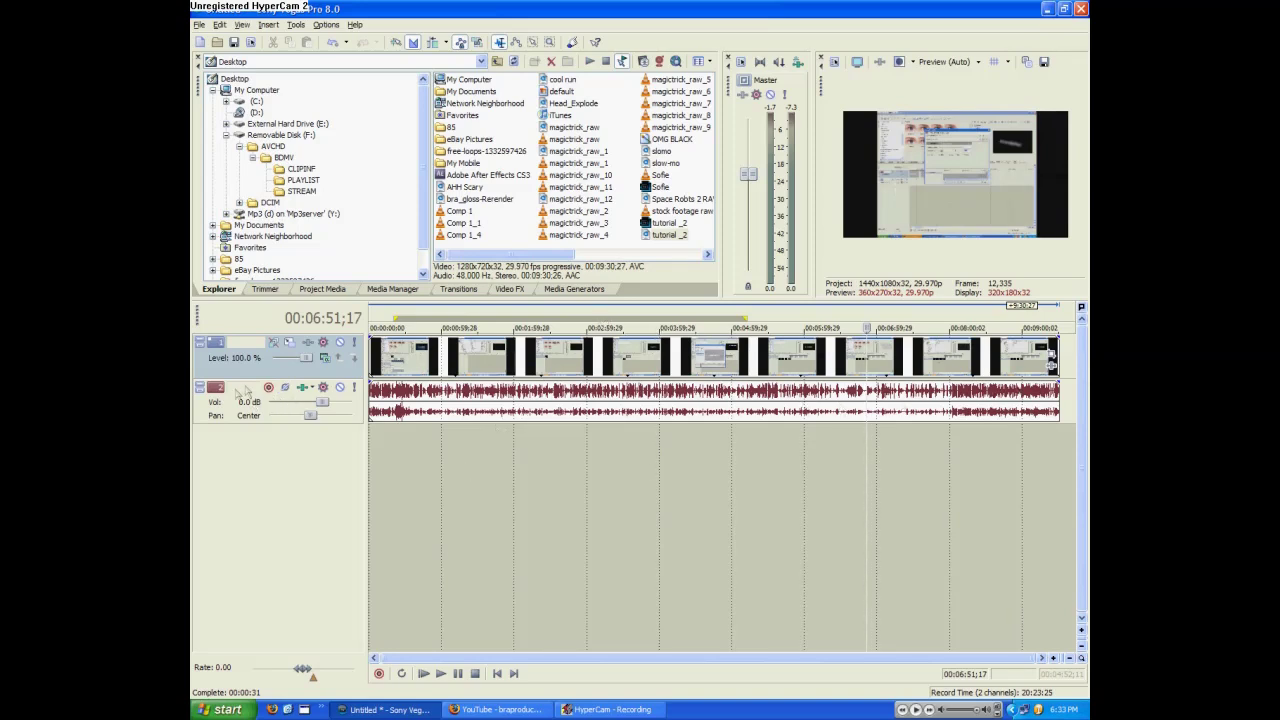
Step: Add Pitch Shift to the audio track's effect chain after Track Compressor
click(303, 388)
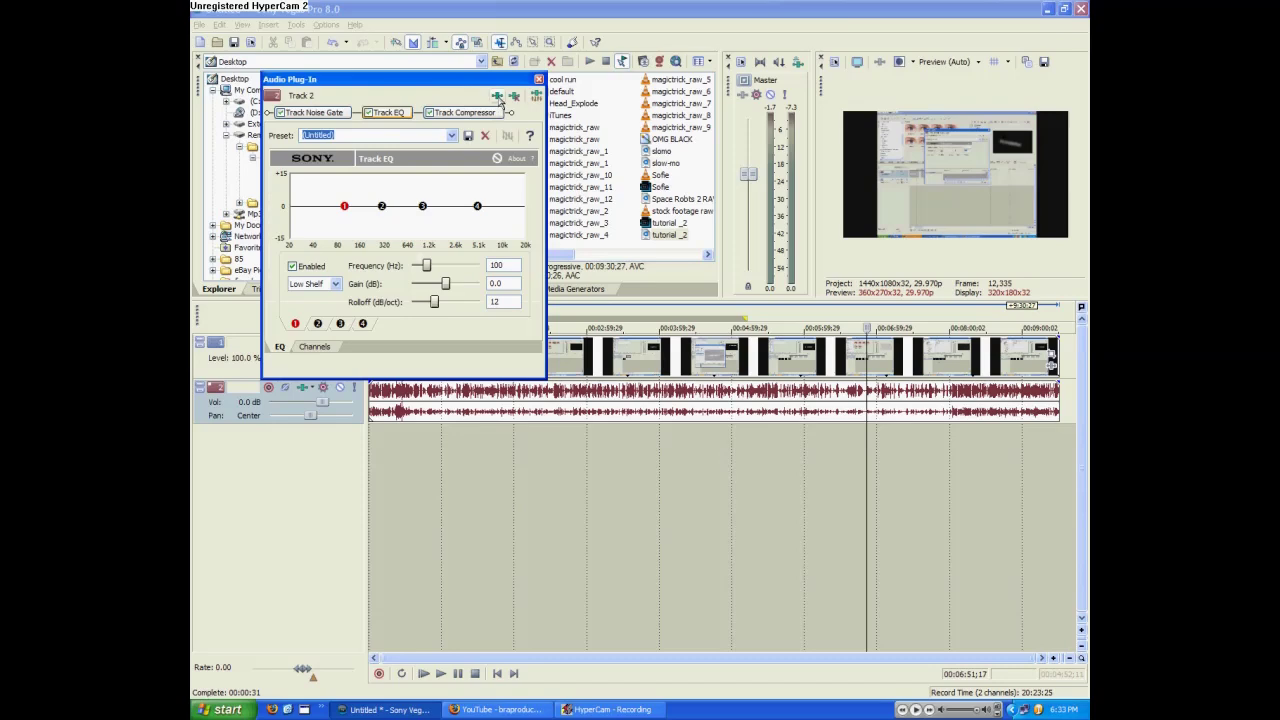
click(498, 97)
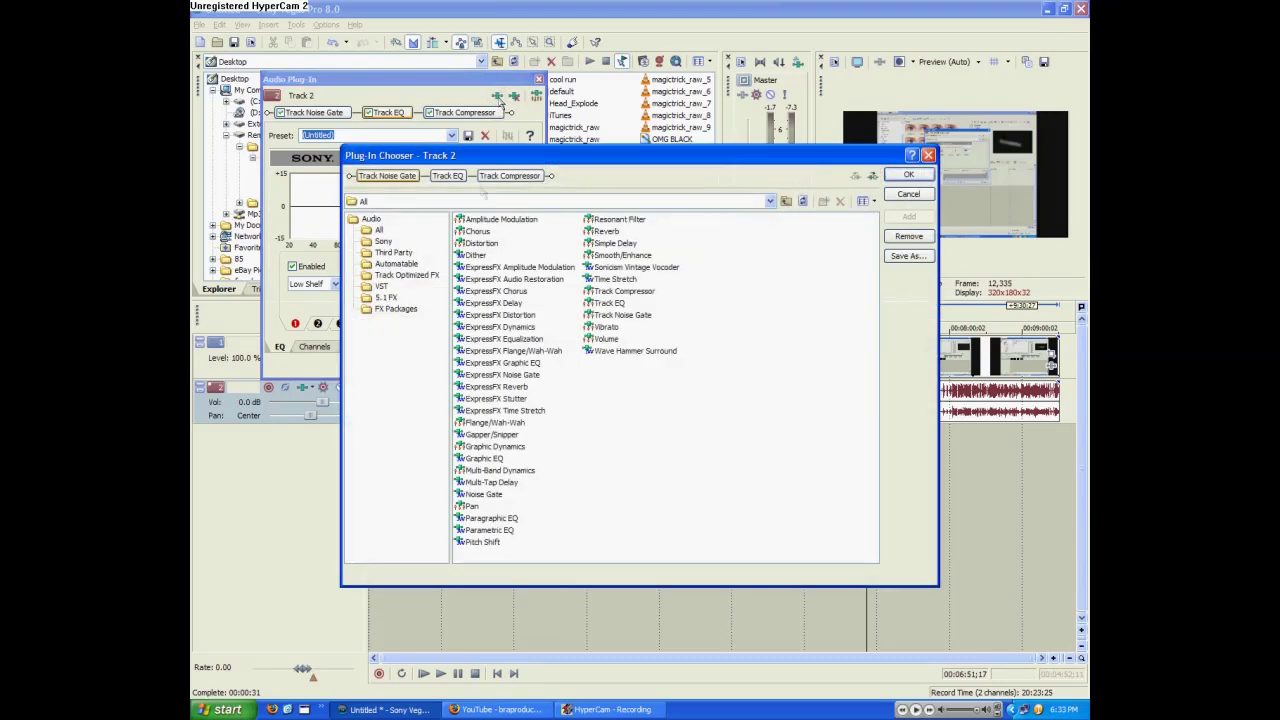
click(478, 542)
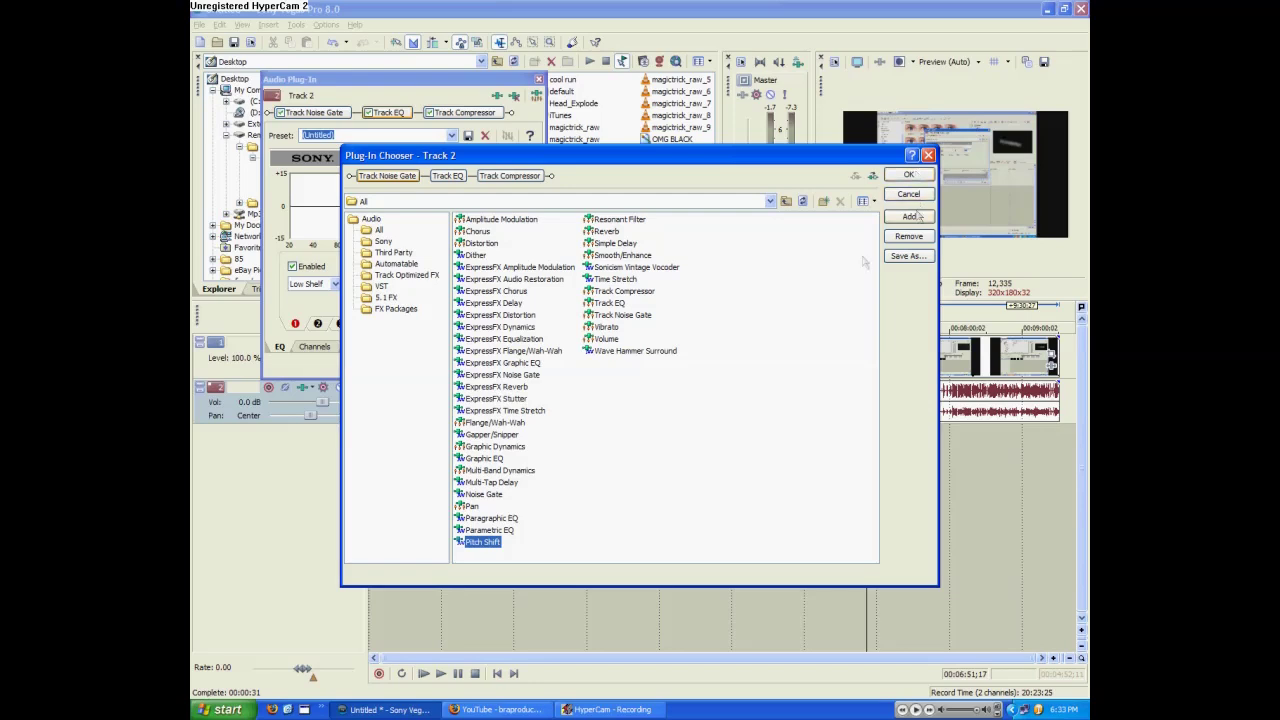
click(517, 550)
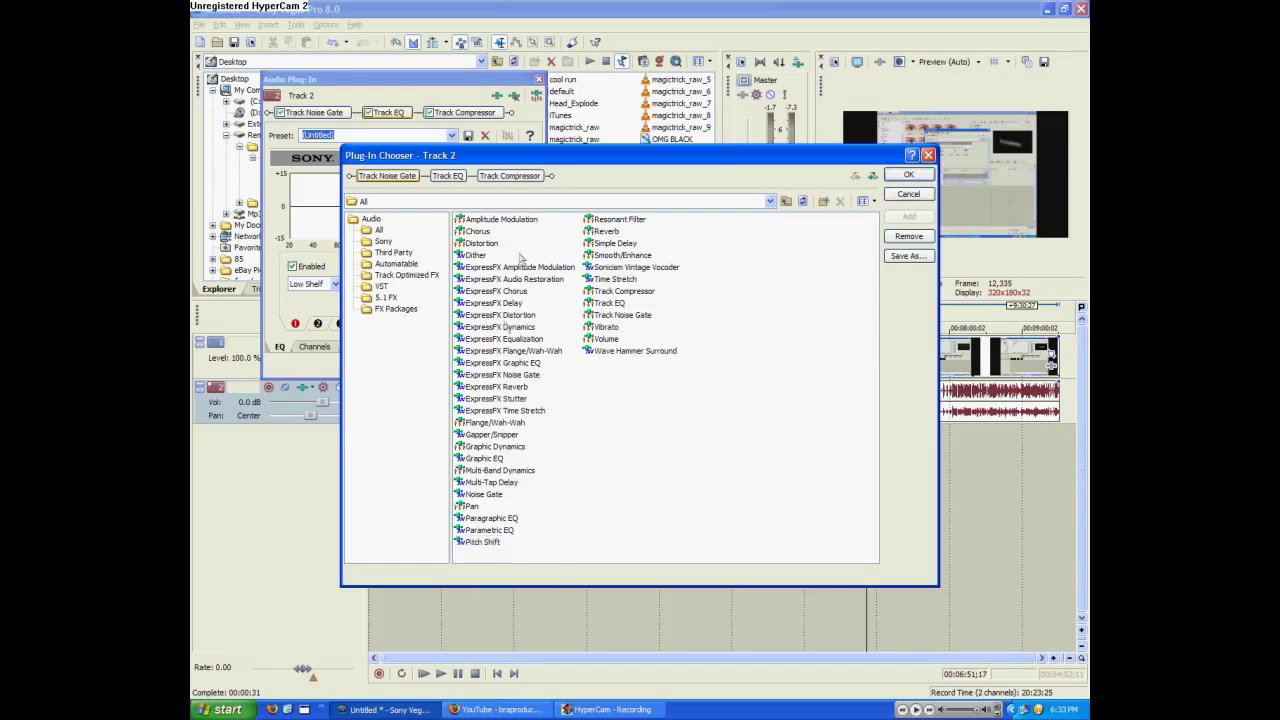
click(488, 542)
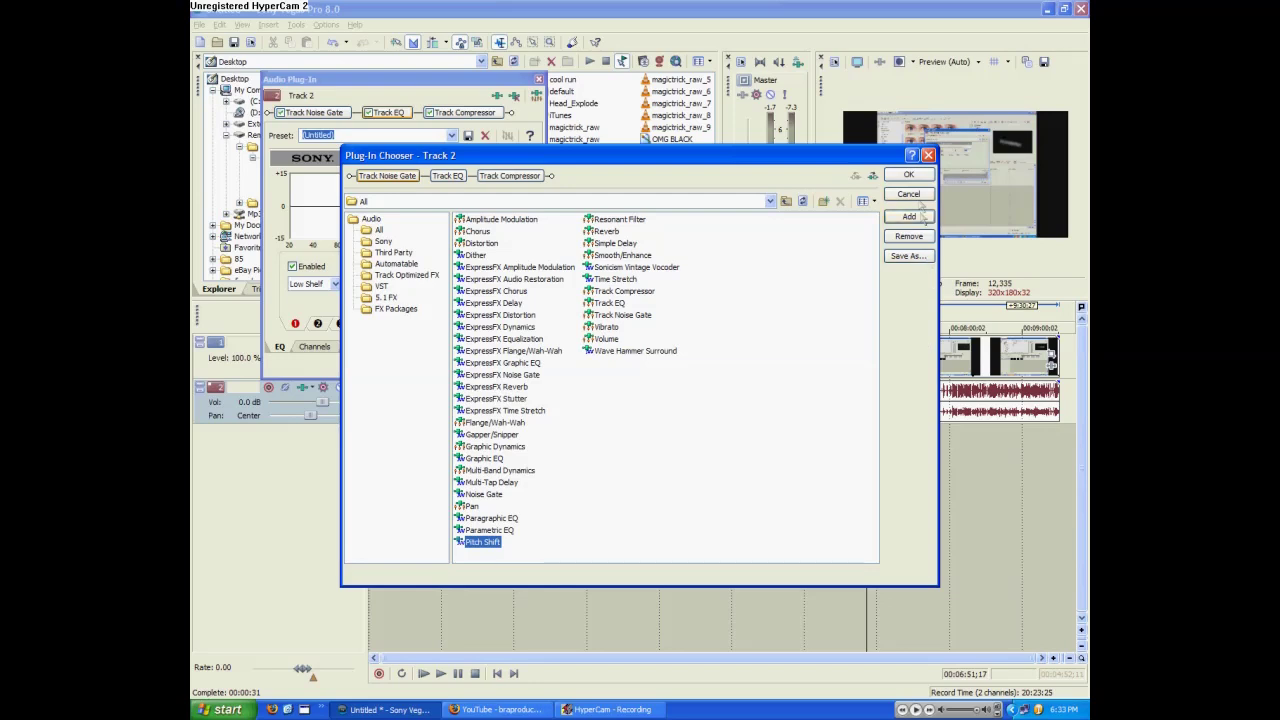
click(911, 218)
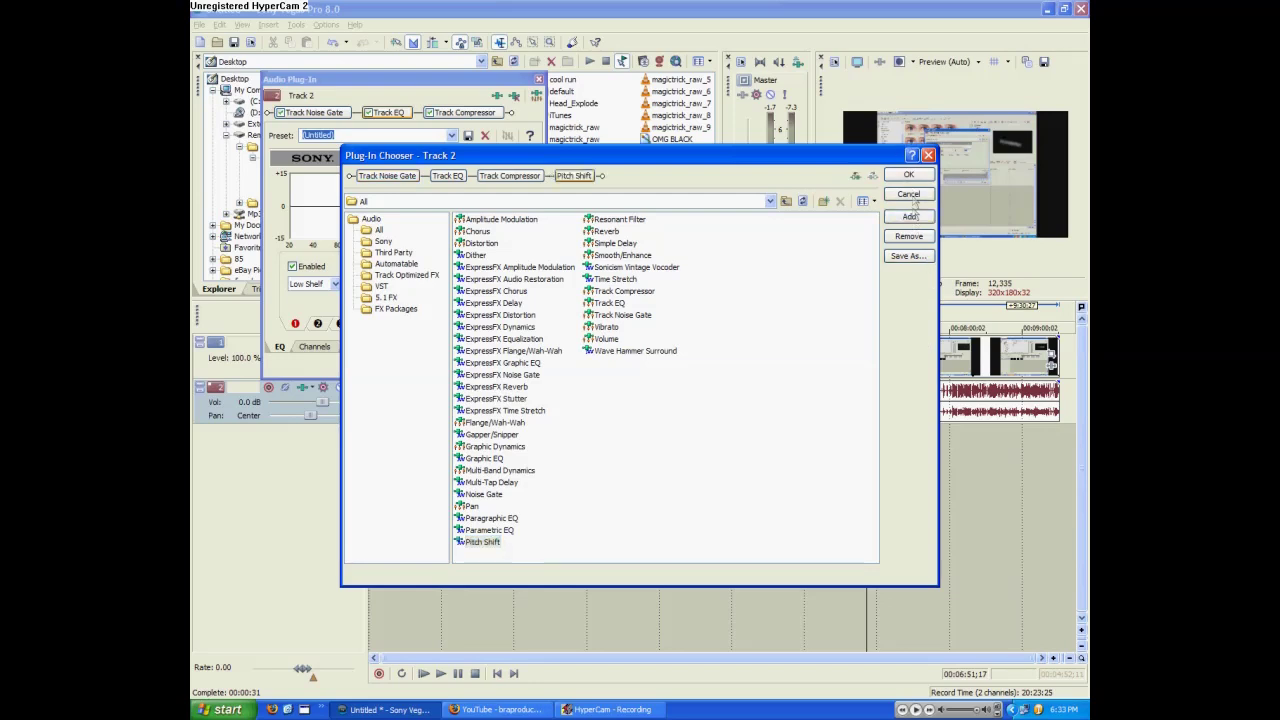
click(910, 177)
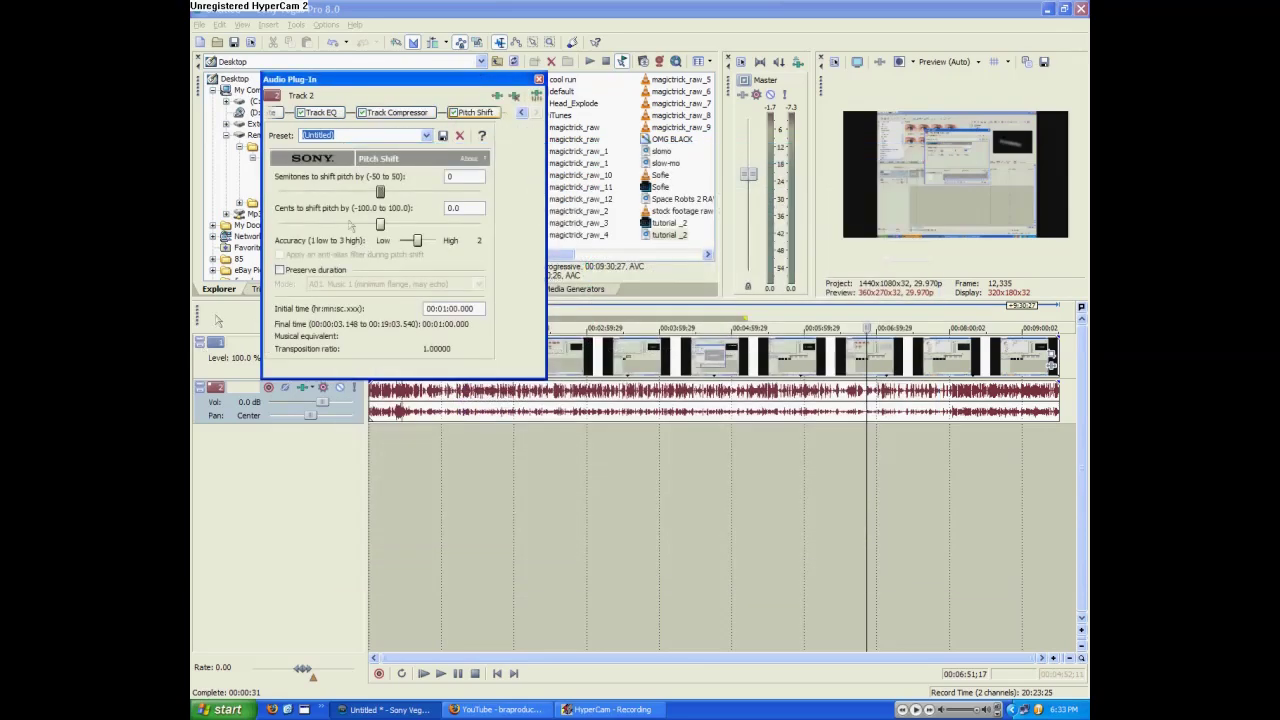
Step: Play the voice track from about 1:23 to hear the unshifted voice
click(470, 433)
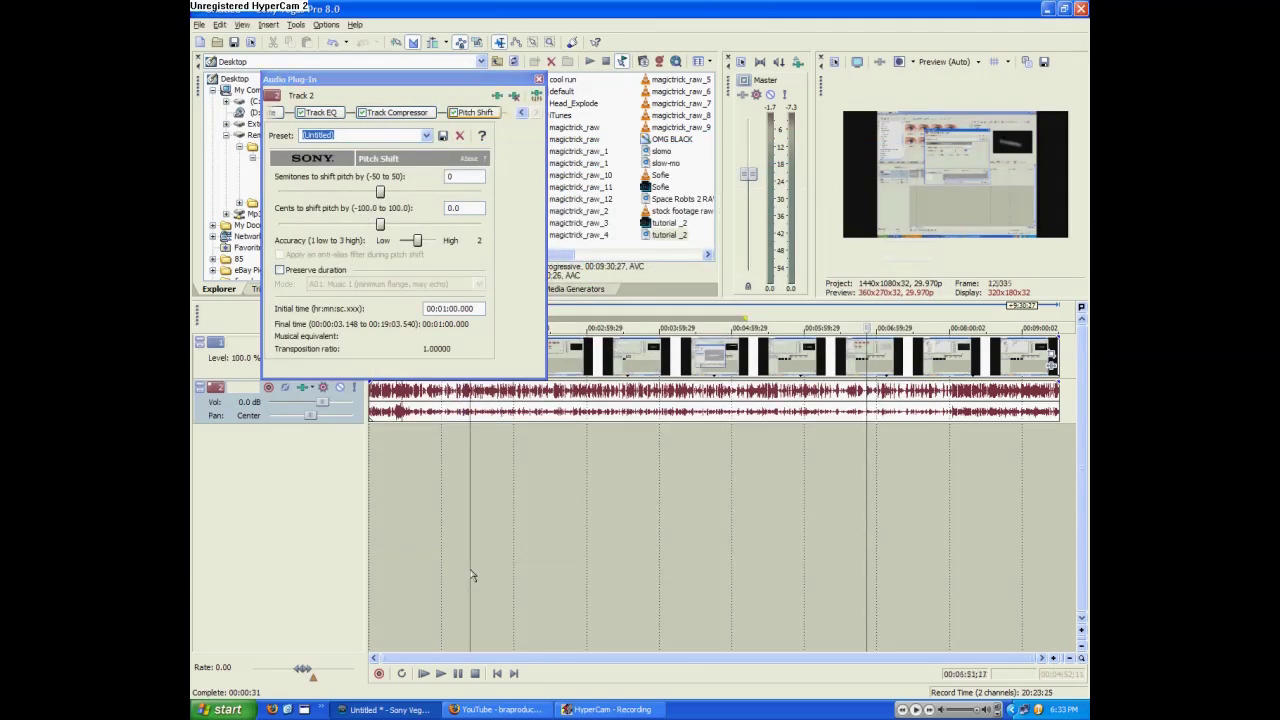
click(446, 673)
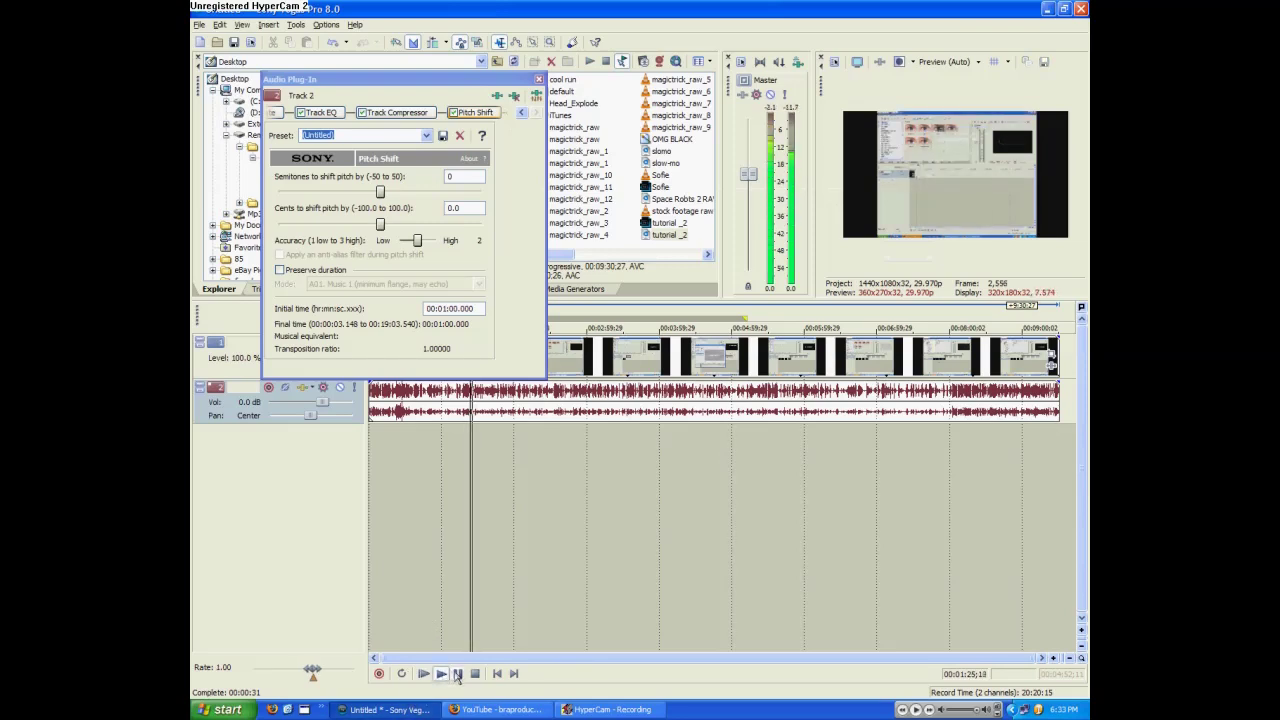
click(456, 673)
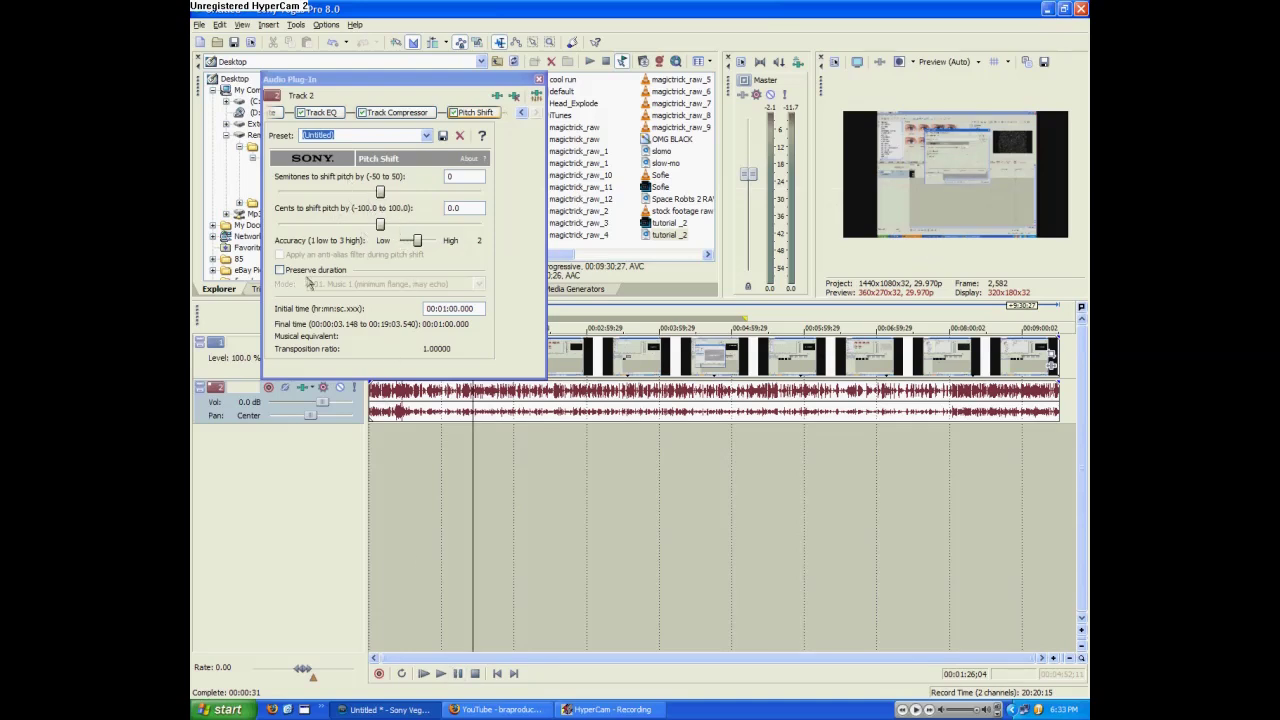
Step: Set Pitch Shift to 3 semitones, Preserve duration on, mode A07. Speech 1
click(383, 200)
drag(382, 197, 388, 195)
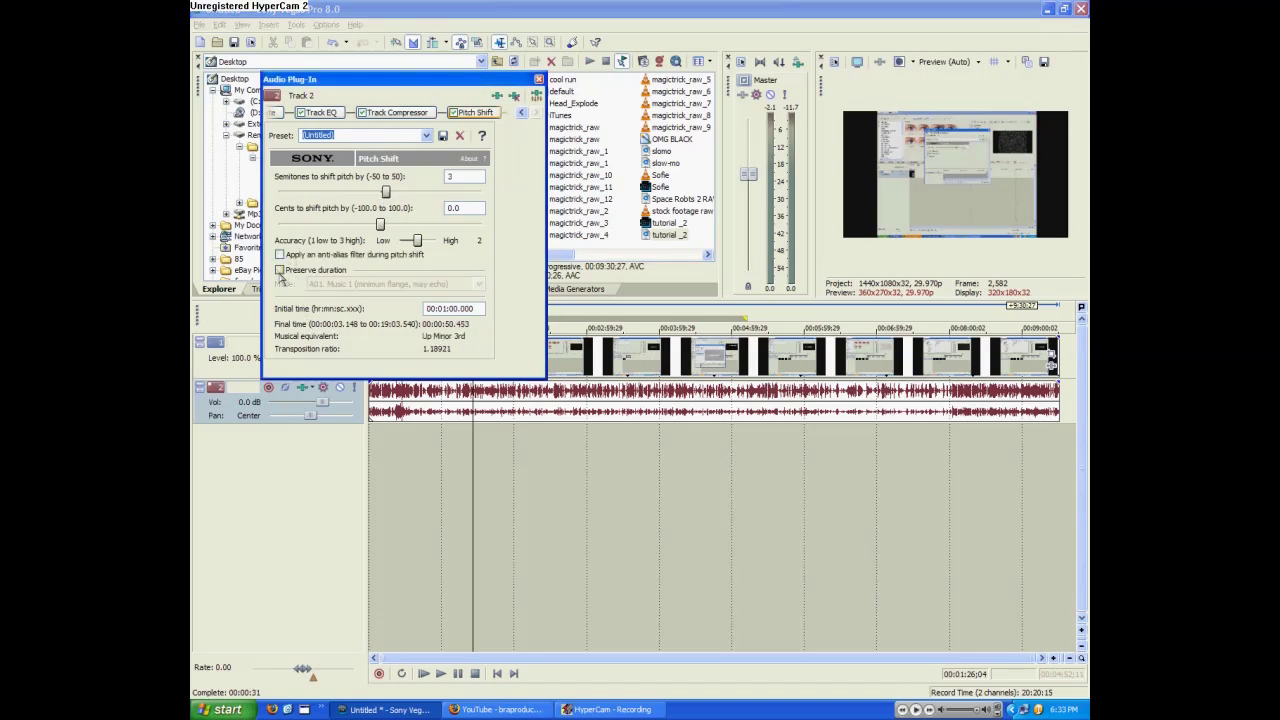
click(280, 270)
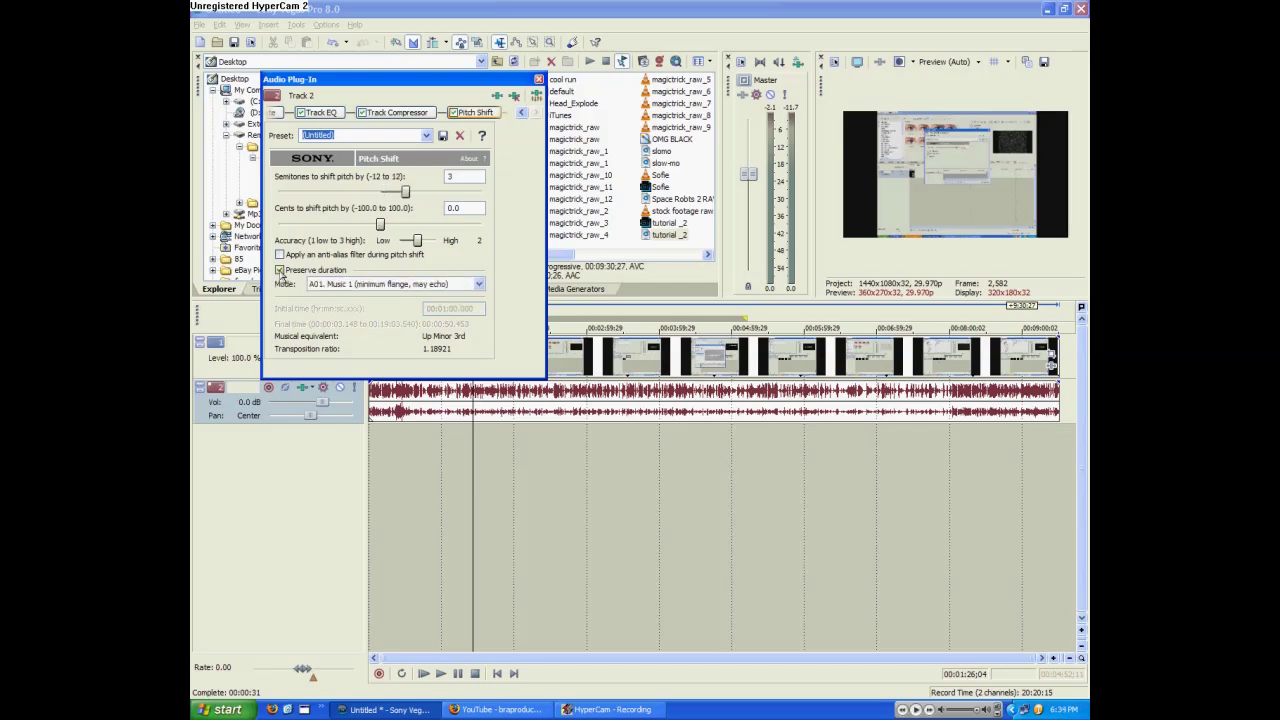
click(479, 286)
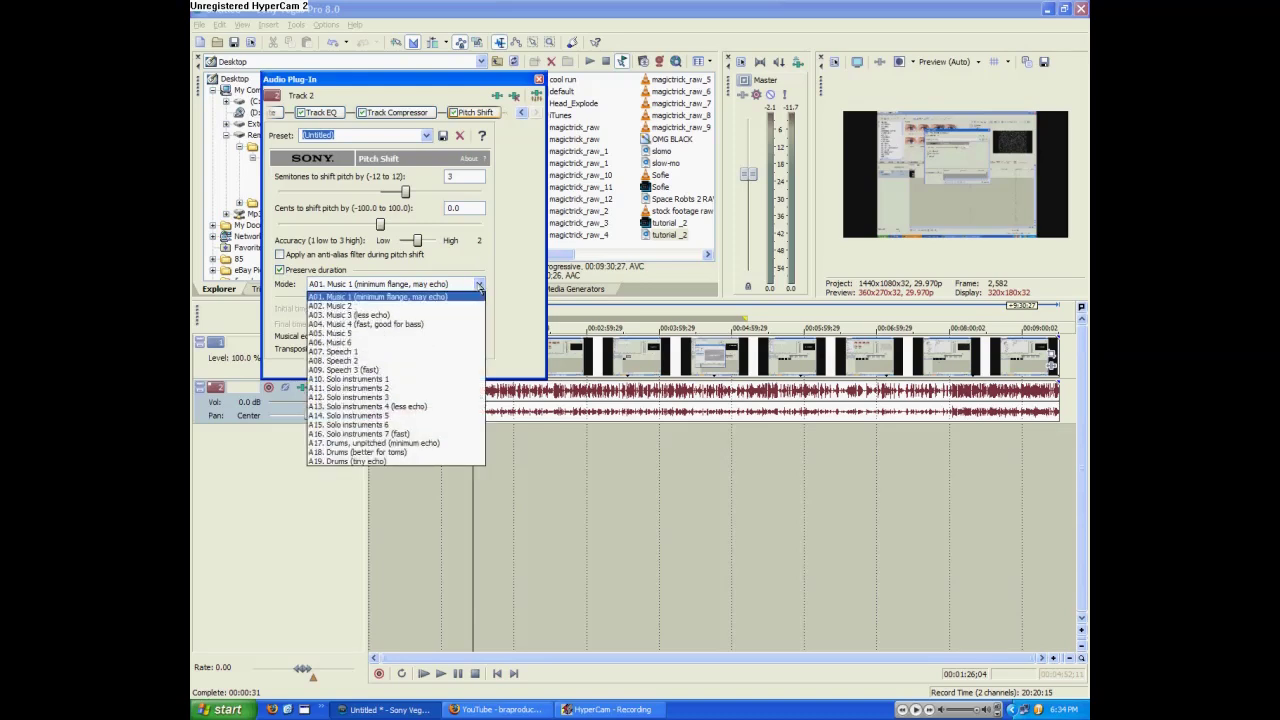
click(411, 353)
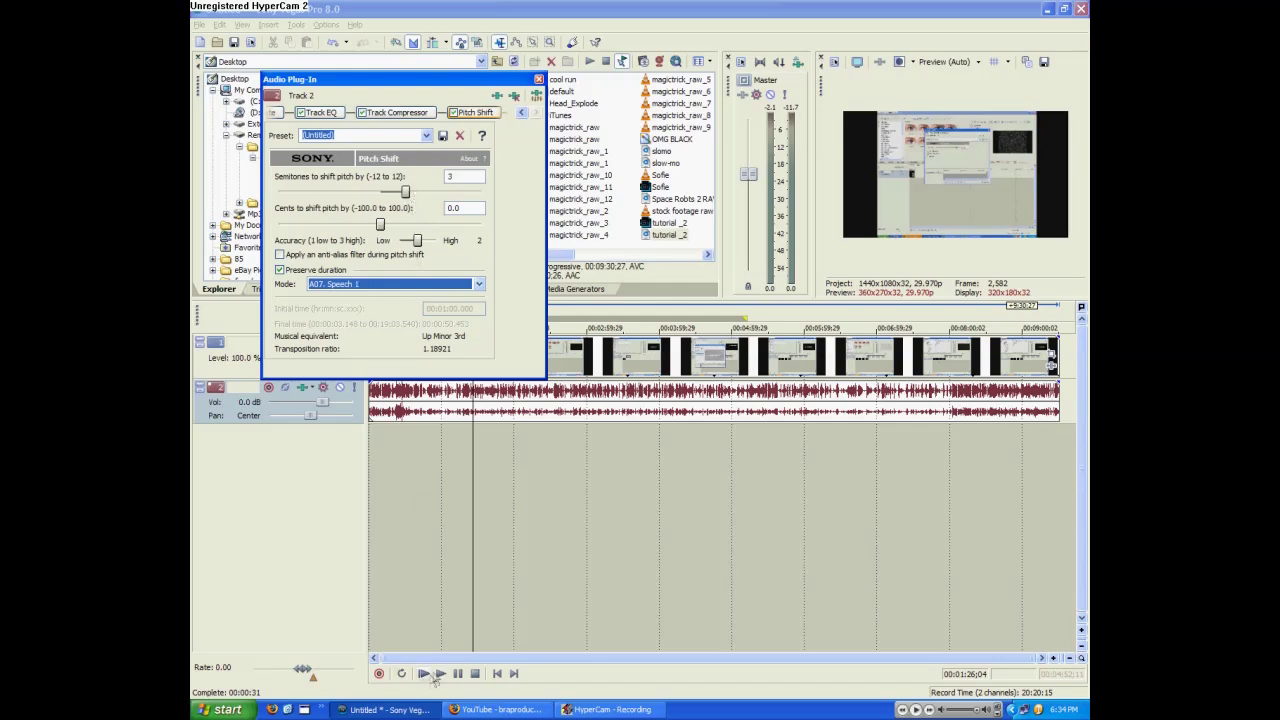
Step: Audition higher pitch shifts up to 9 semitones and turn on anti-alias filtering
click(441, 673)
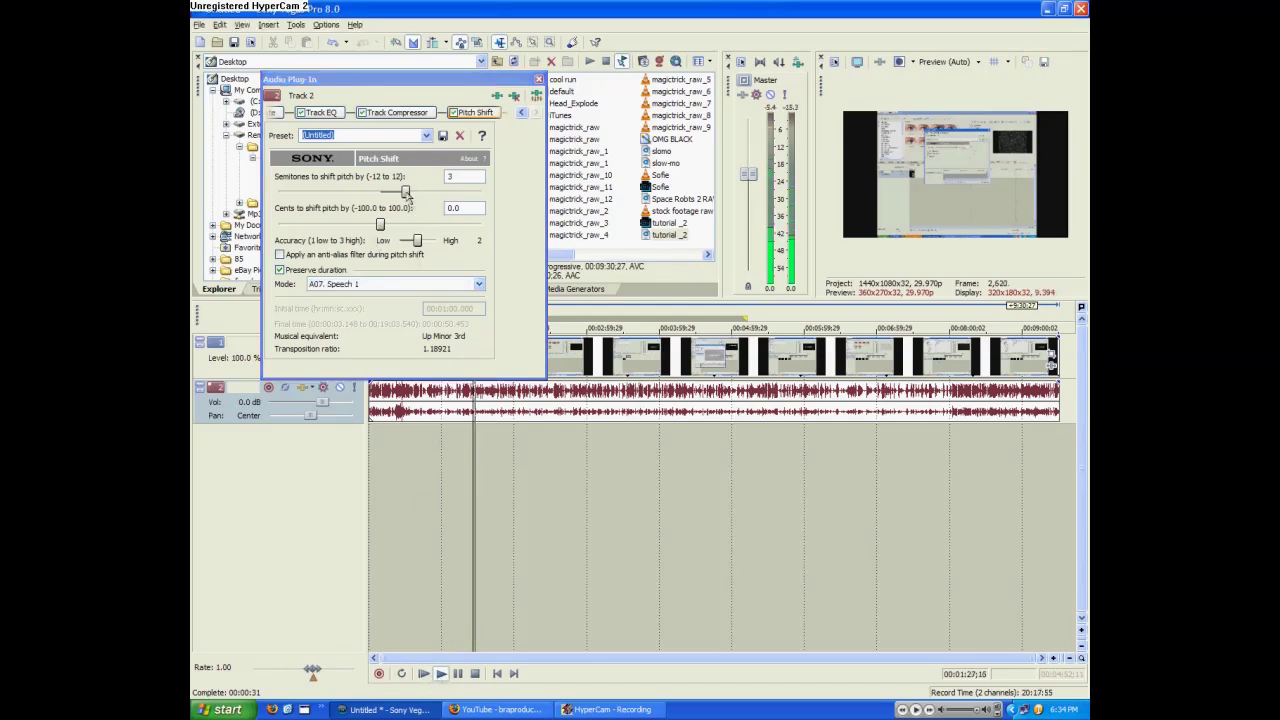
click(415, 196)
drag(415, 196, 482, 193)
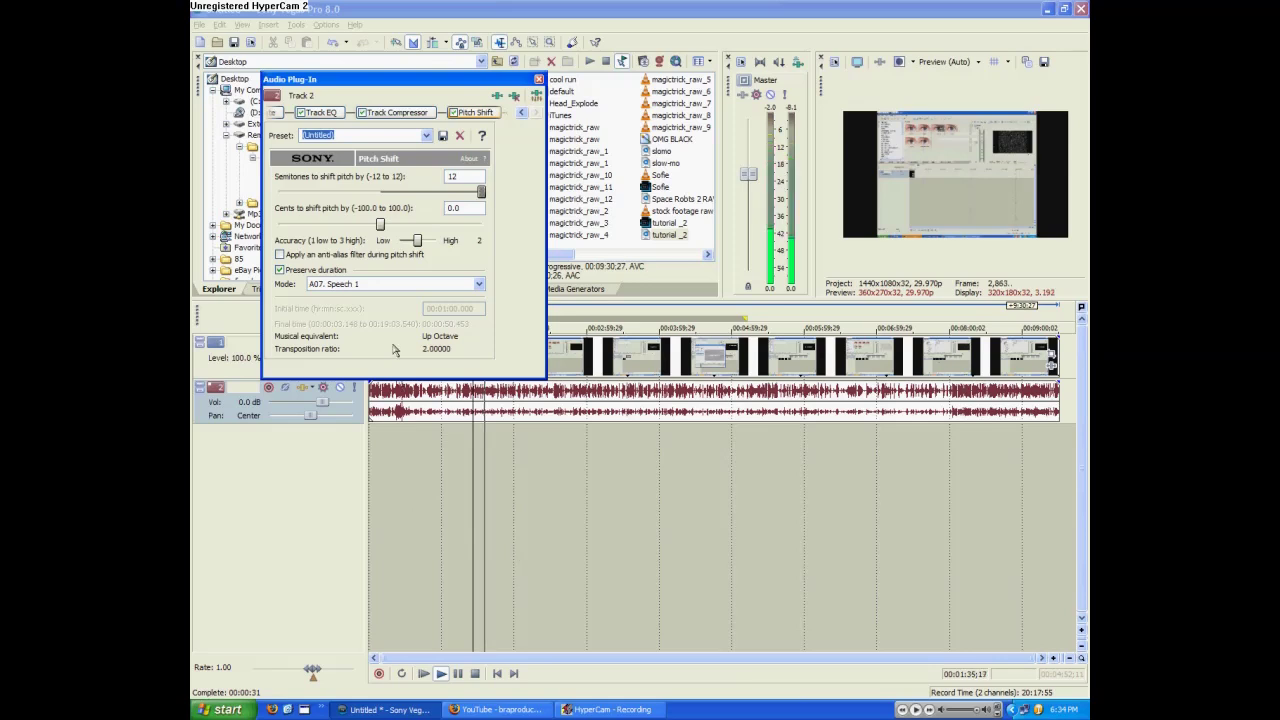
click(457, 674)
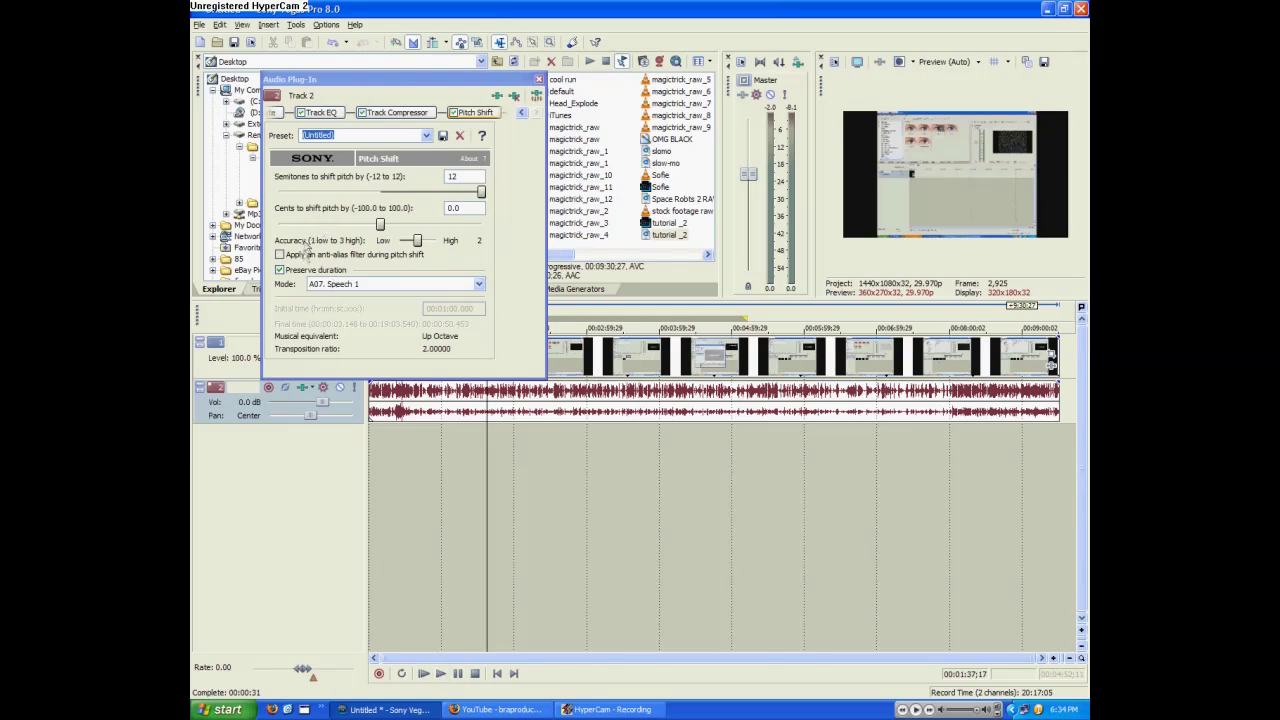
click(305, 256)
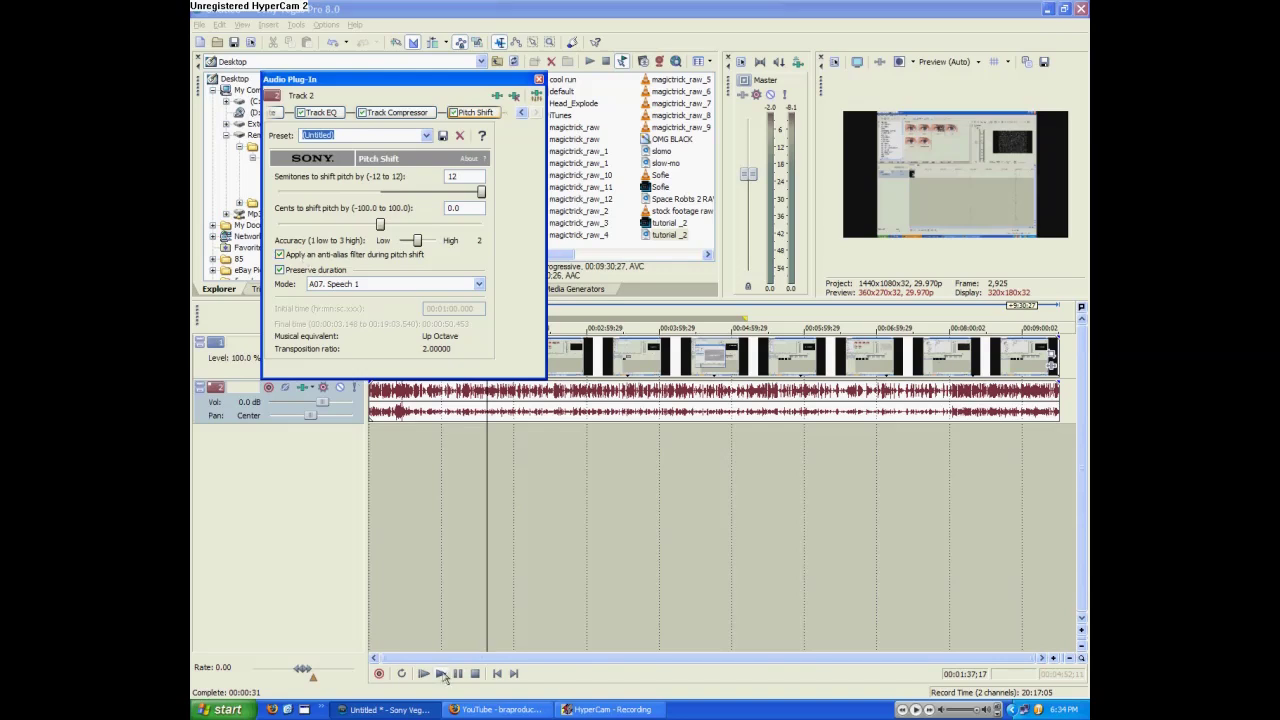
click(442, 676)
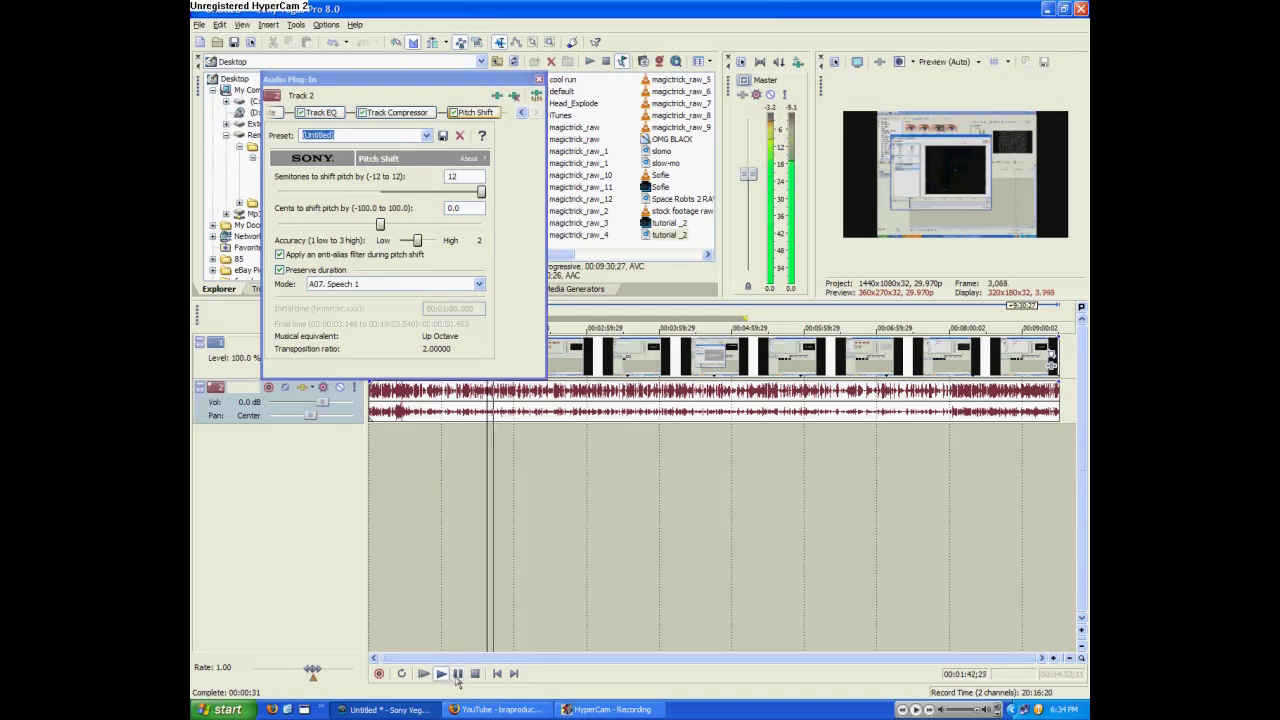
click(458, 674)
Step: Audition lower shifts from -12 to -4, reset to 0 semitones, and close the plug-in window
drag(482, 191, 279, 191)
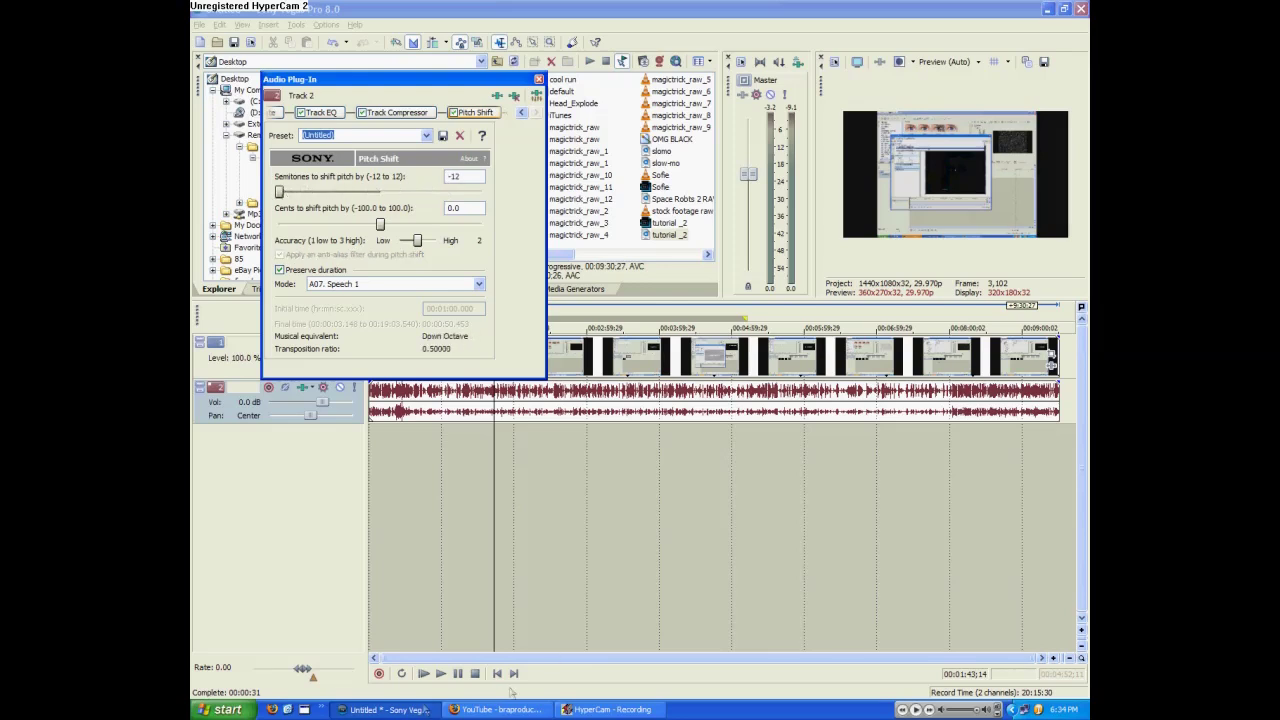
click(441, 673)
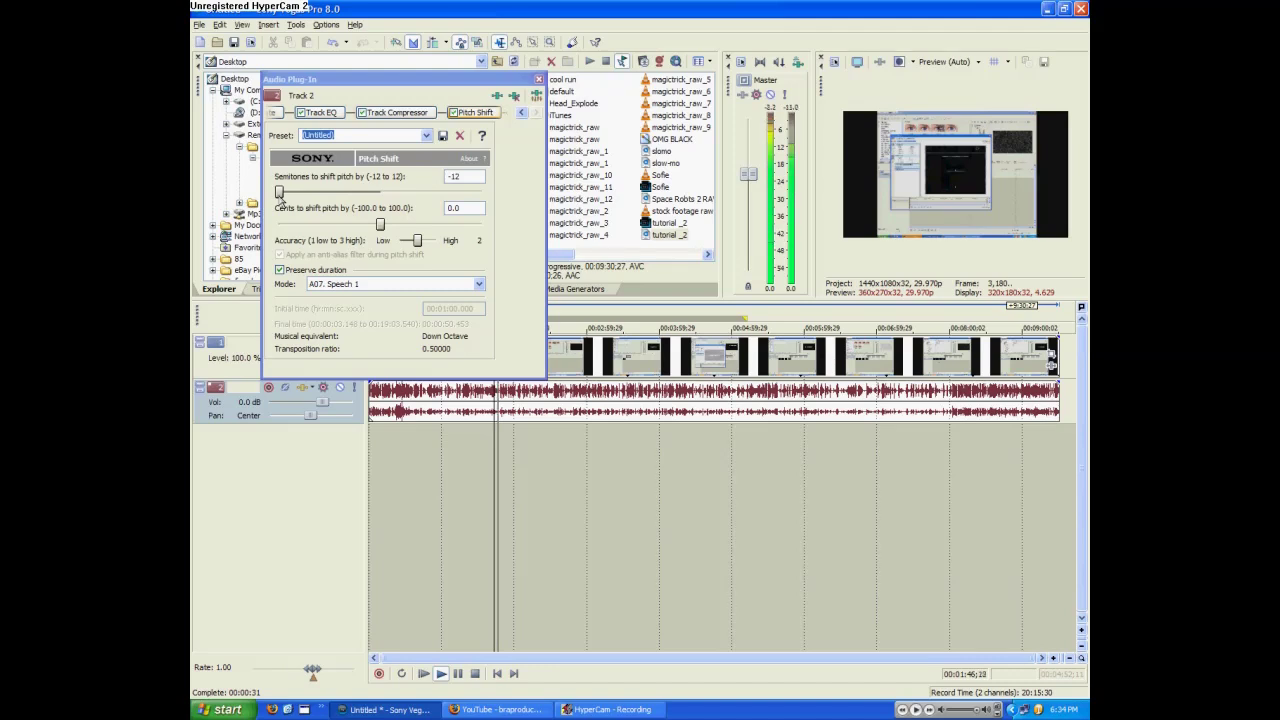
drag(279, 192, 347, 192)
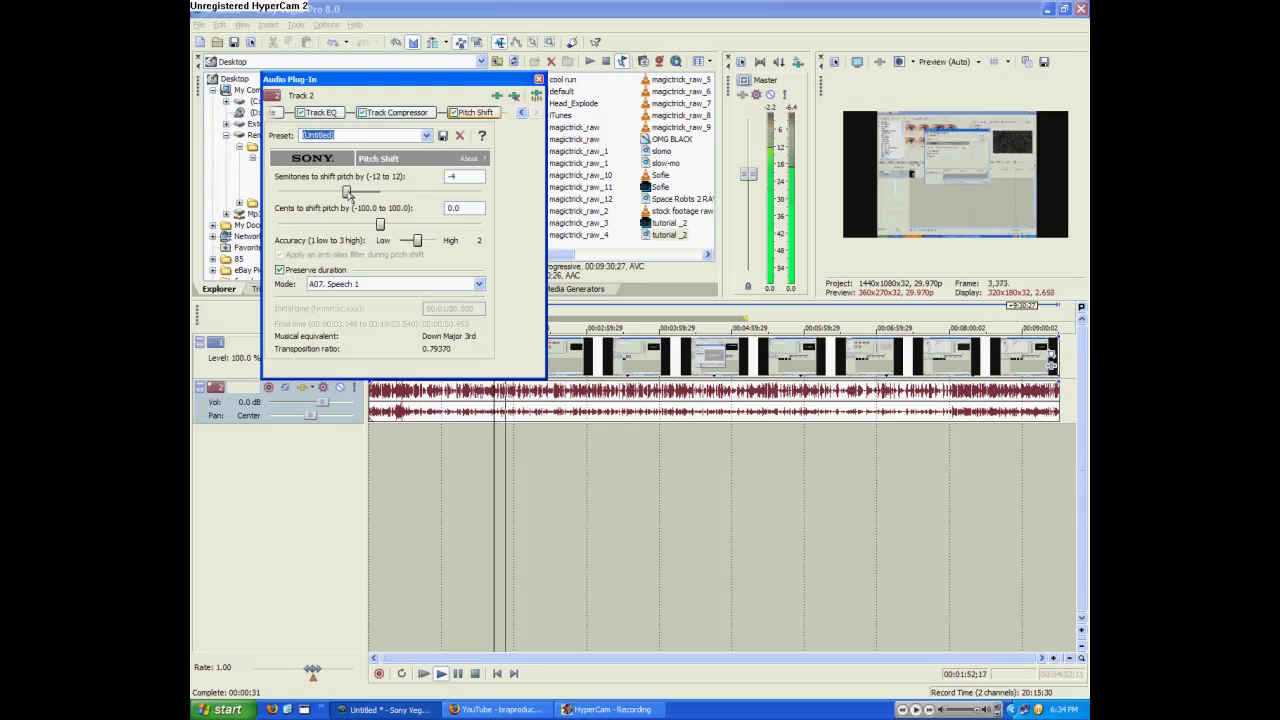
drag(349, 193, 380, 192)
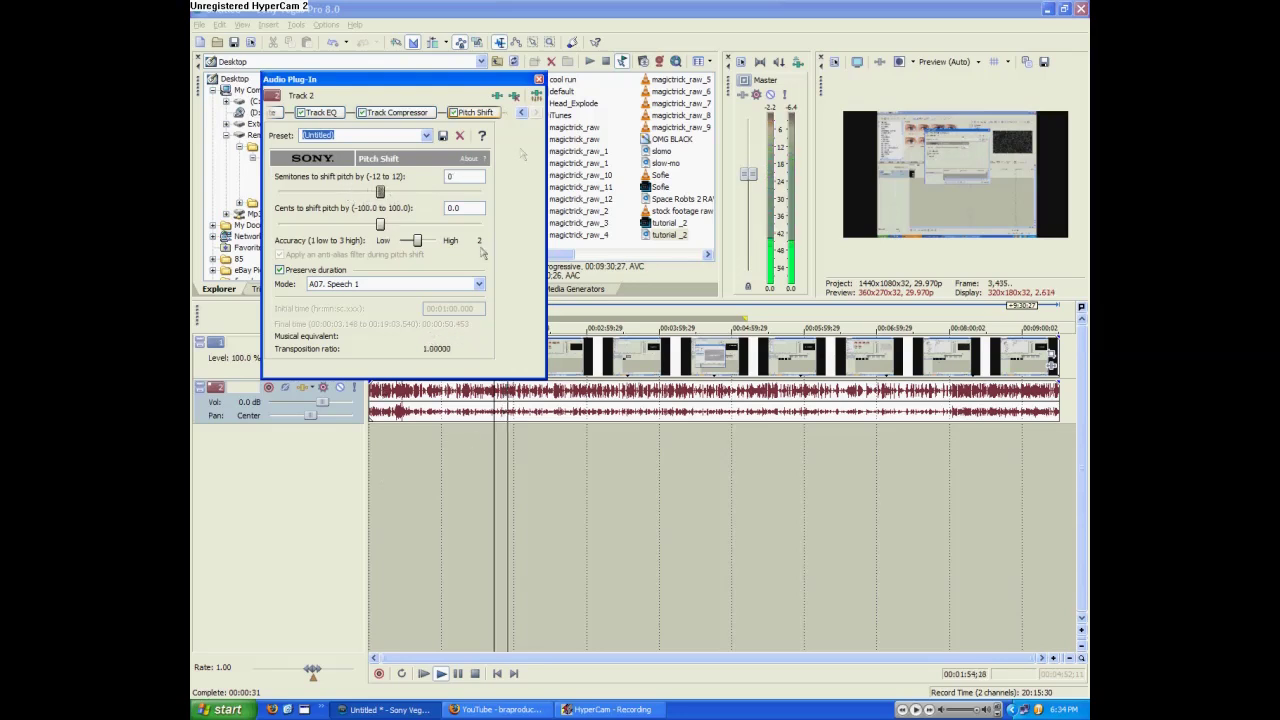
click(538, 79)
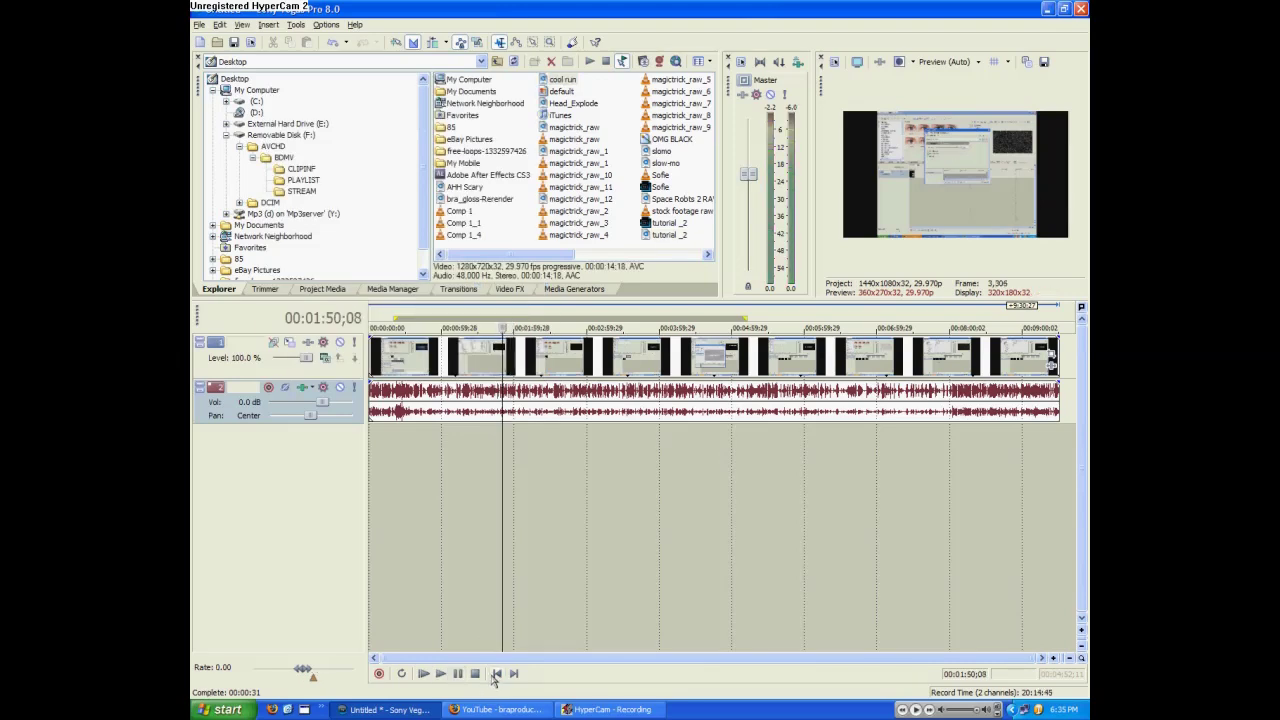
Step: Stop playback, check positions from 00:01:53;09 to 00:09:03;01, and select the voice audio event
click(497, 673)
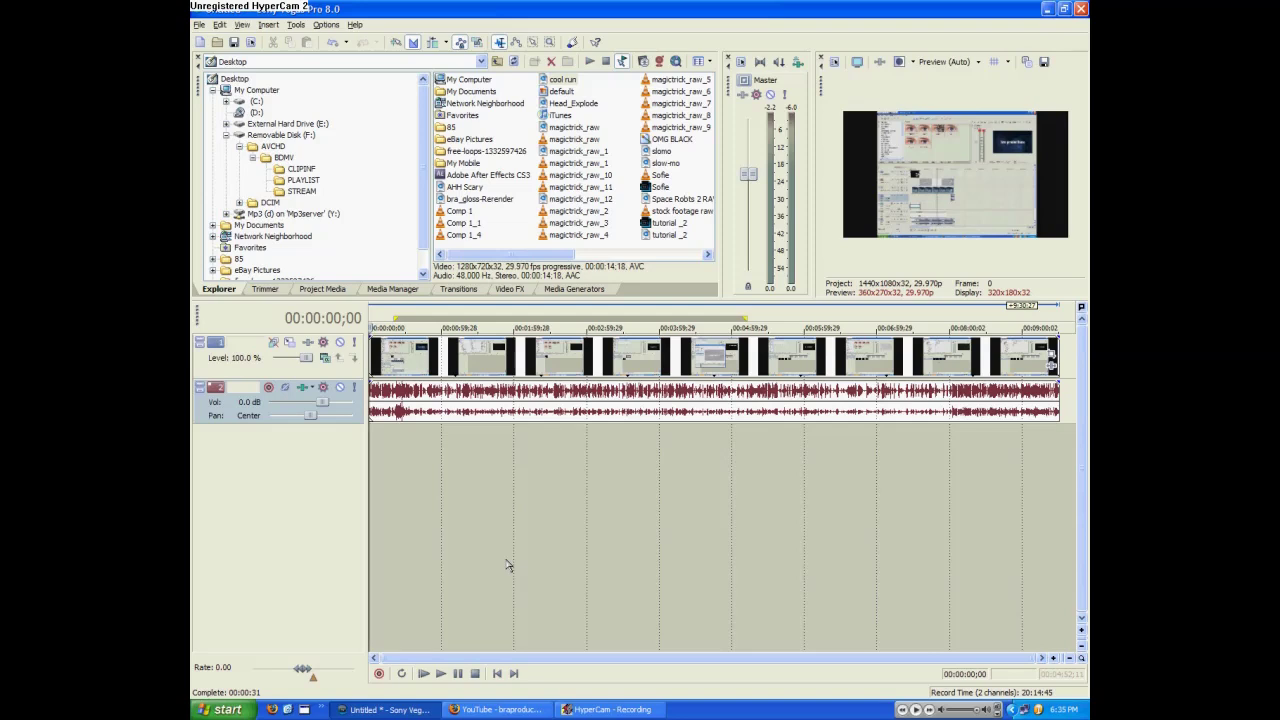
click(507, 565)
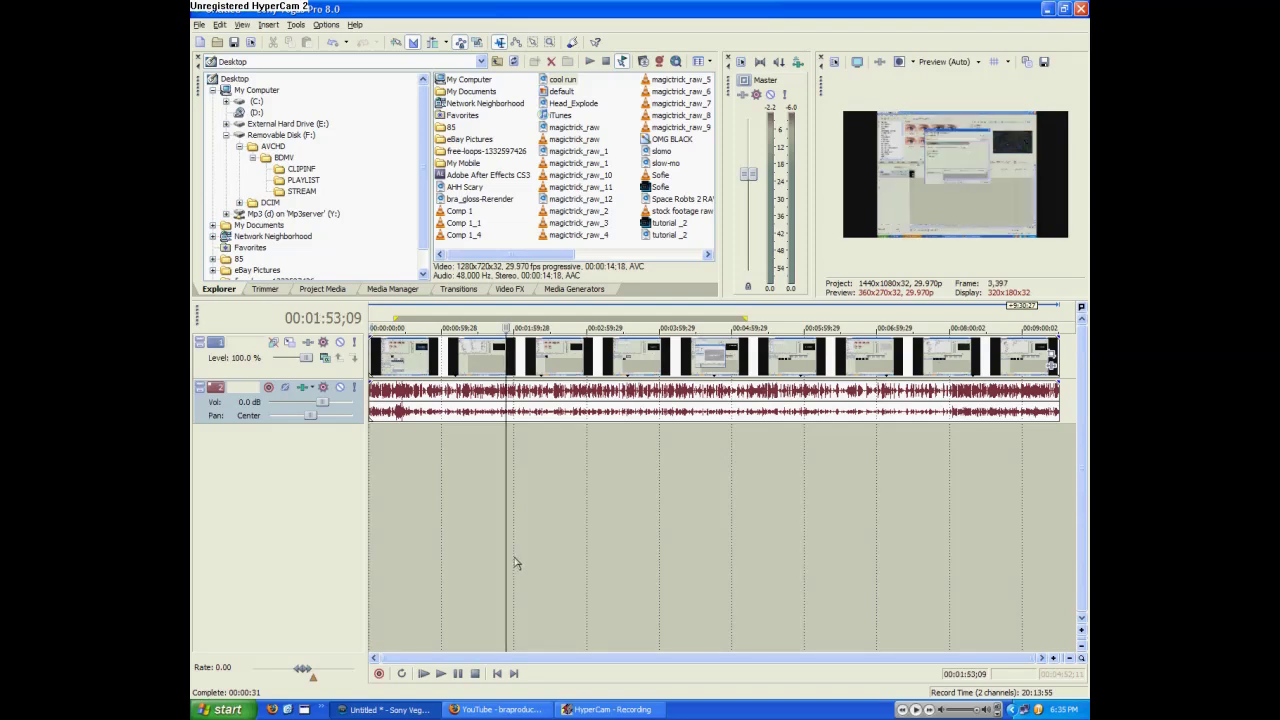
click(513, 560)
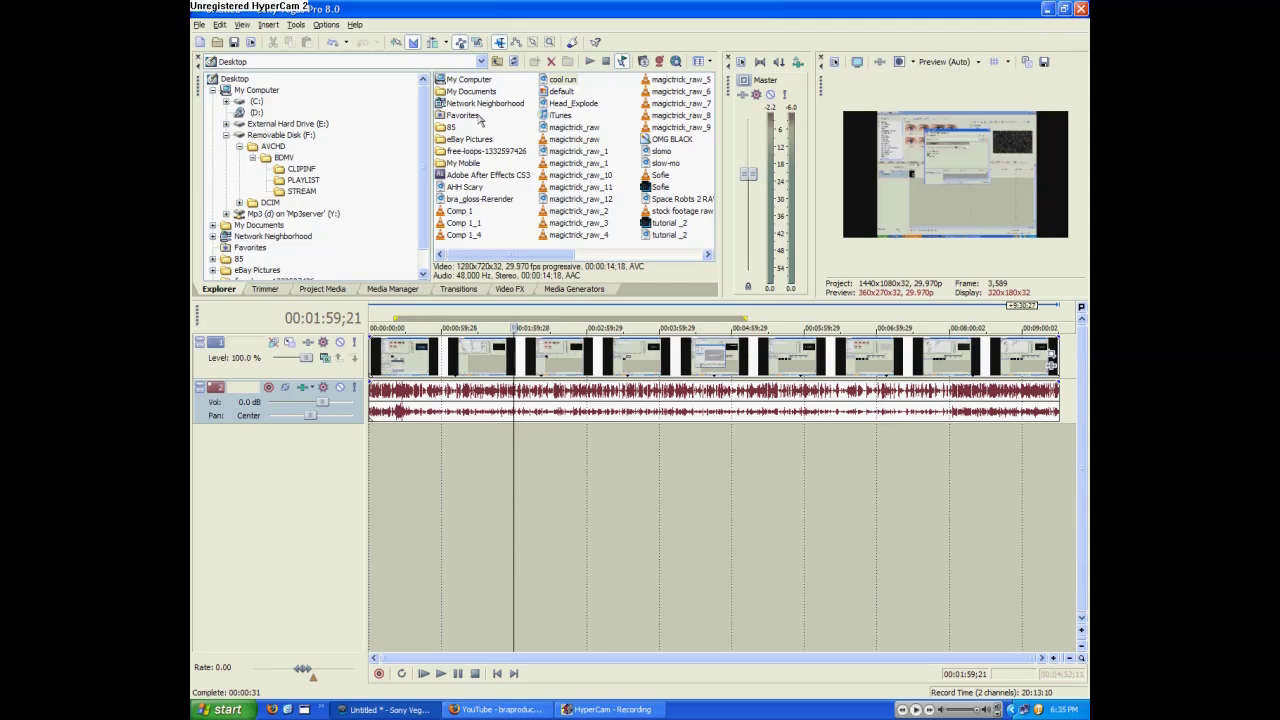
click(1027, 458)
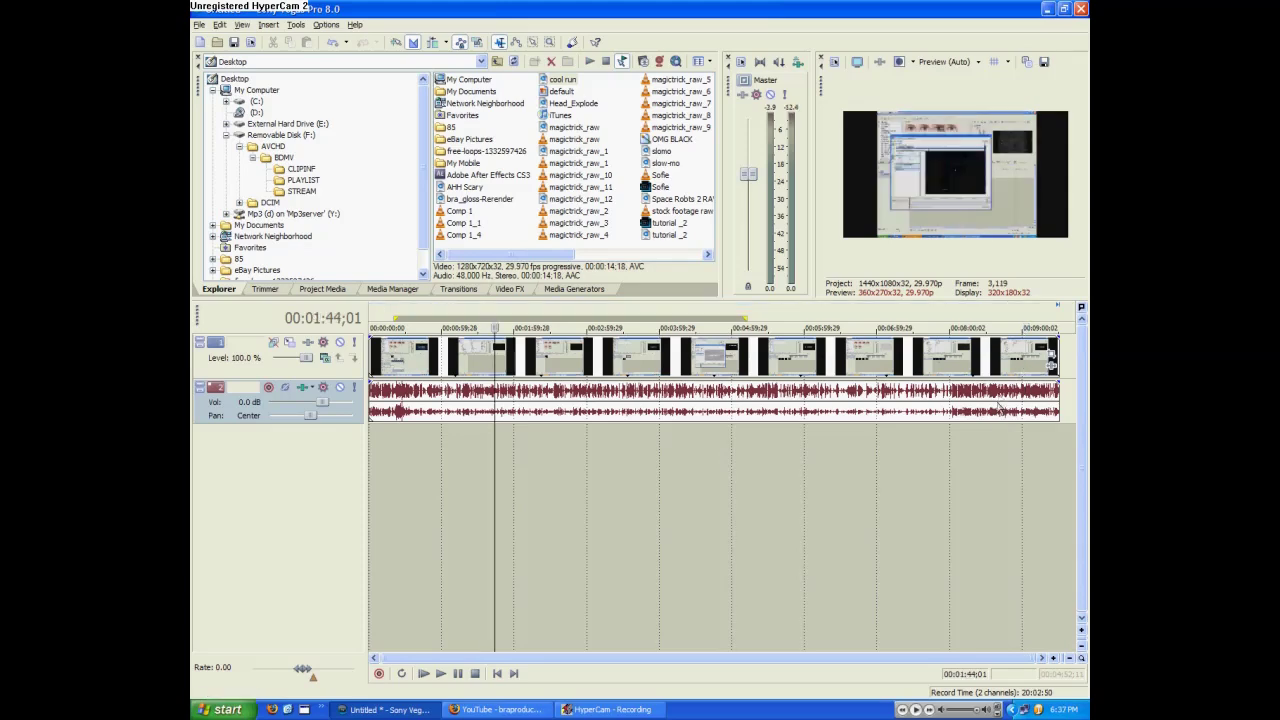
click(998, 410)
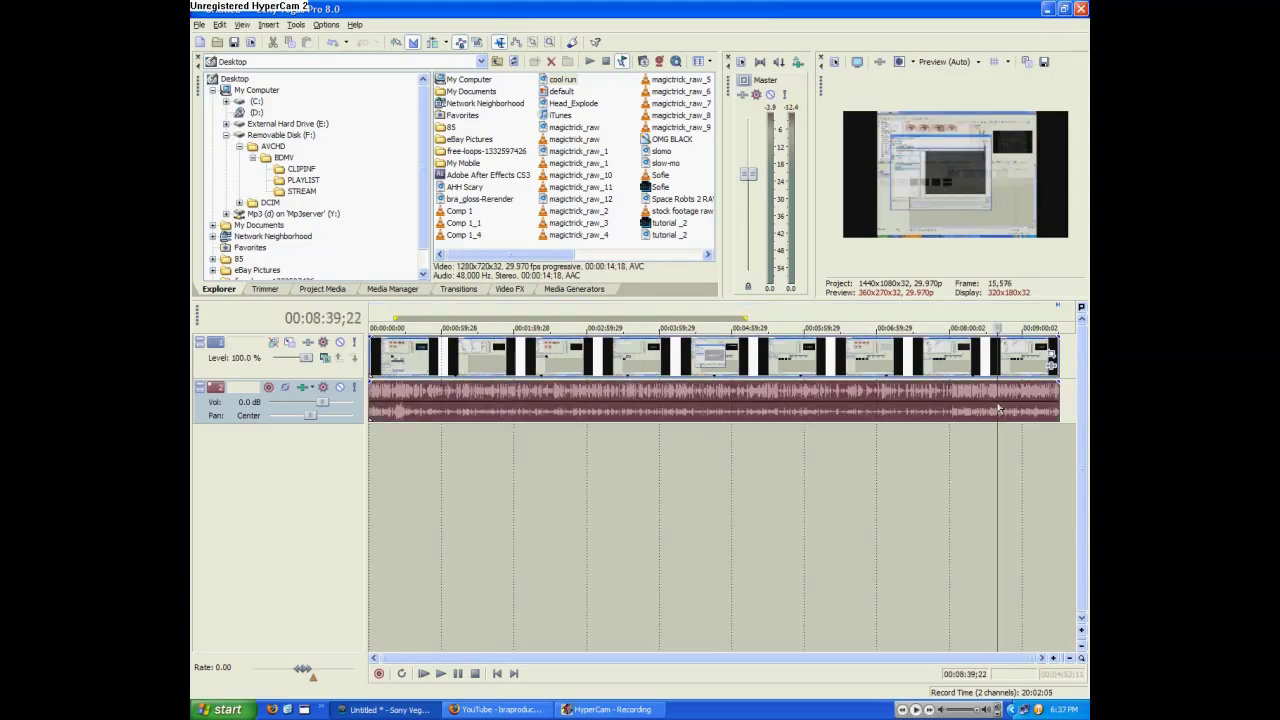
Step: Stretch the voice event to 00:04:30;27 with the Classic method and pitch locked to stretch
right_click(998, 410)
click(960, 398)
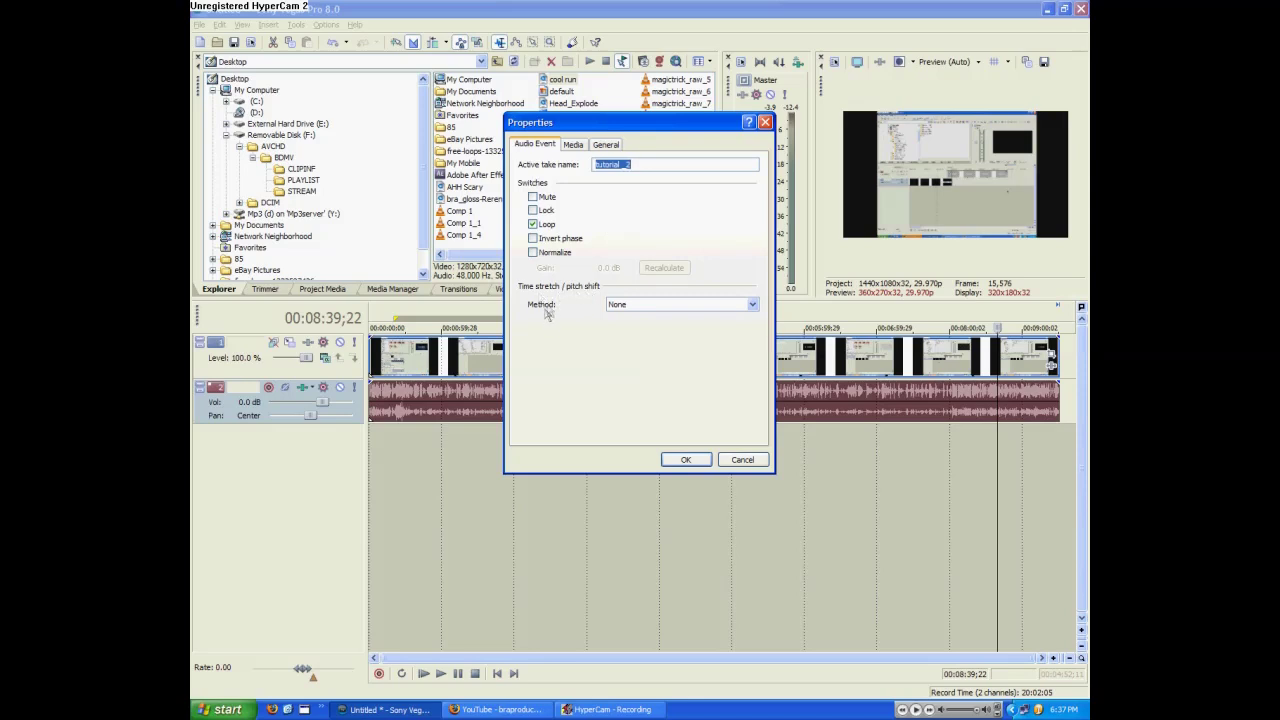
click(640, 305)
click(632, 328)
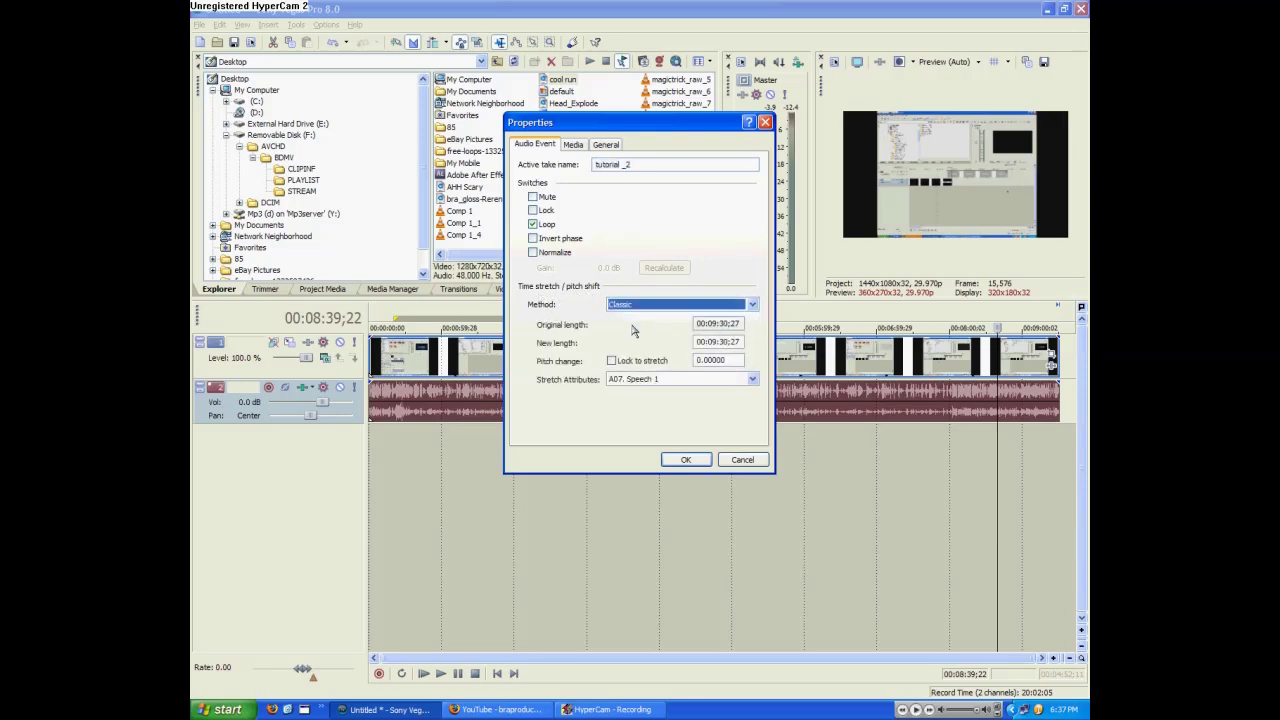
click(710, 342)
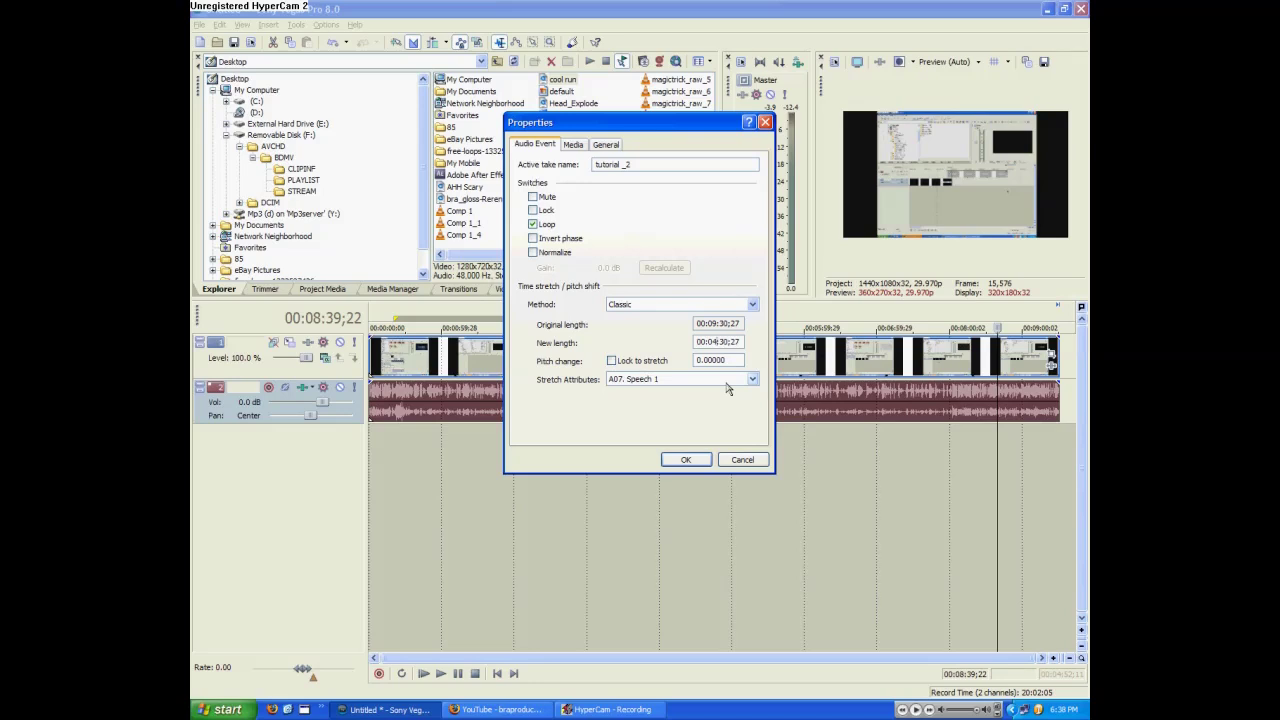
click(653, 365)
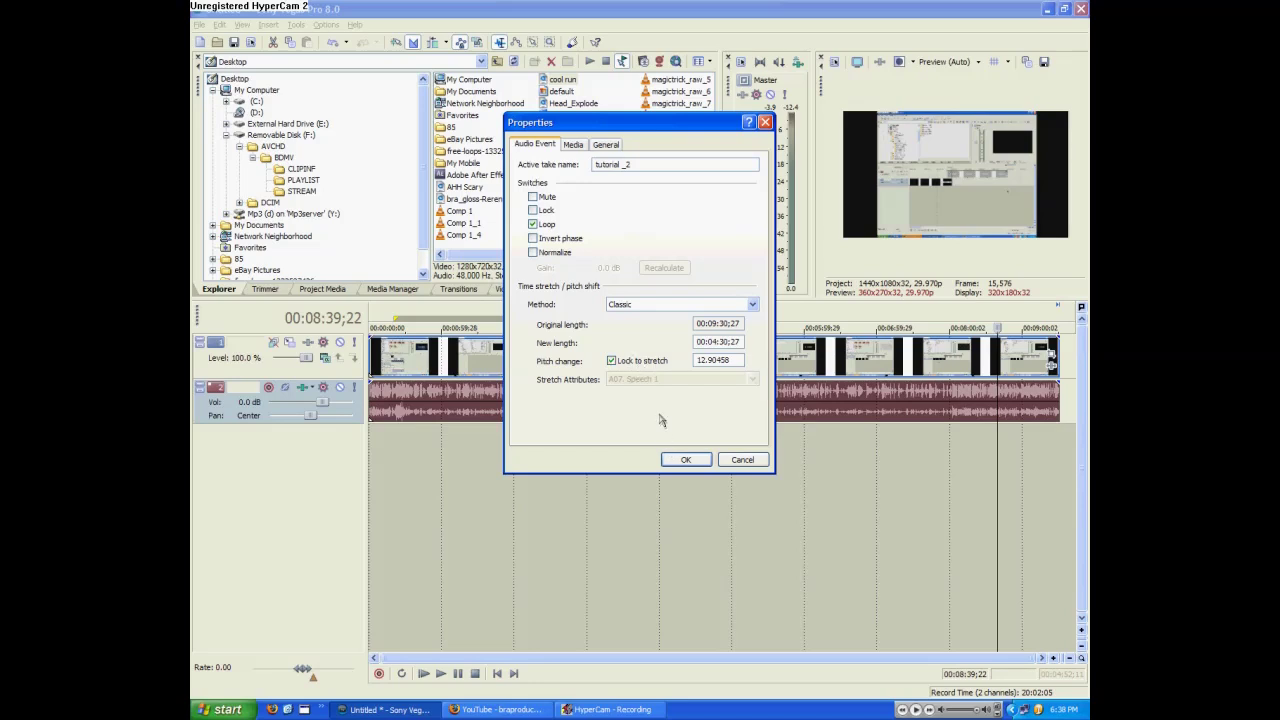
click(688, 460)
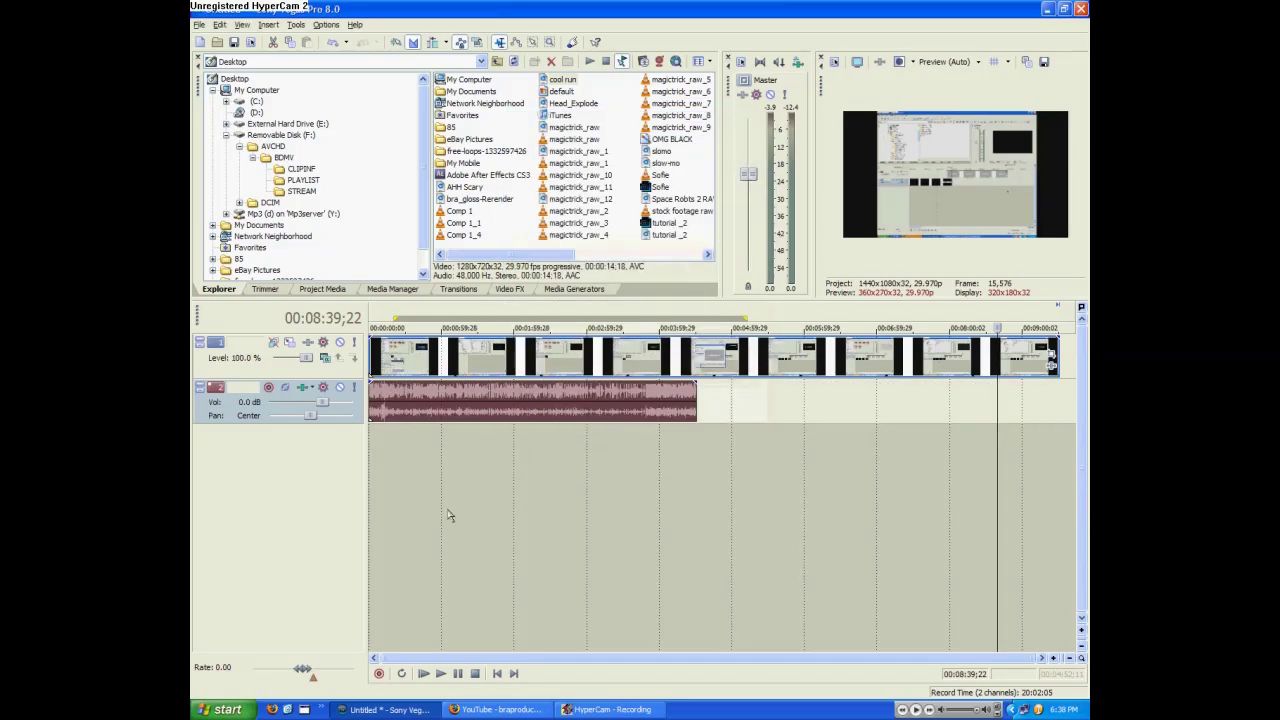
click(449, 520)
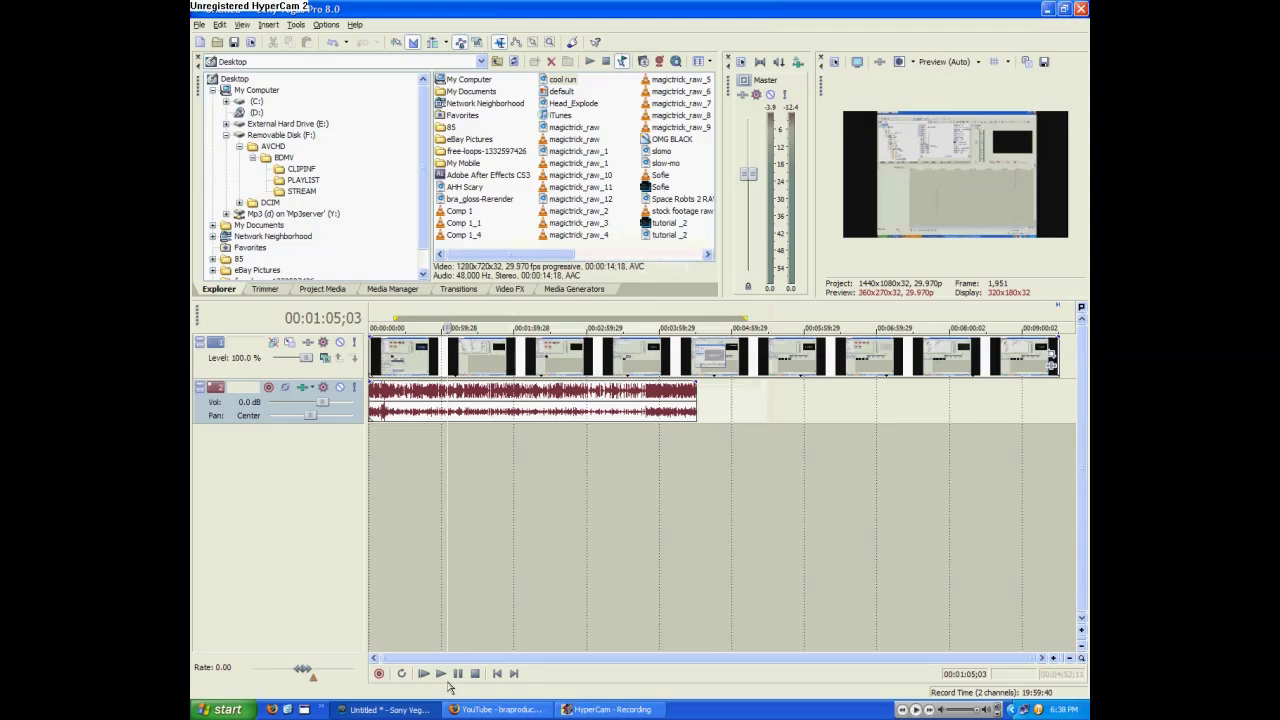
click(445, 675)
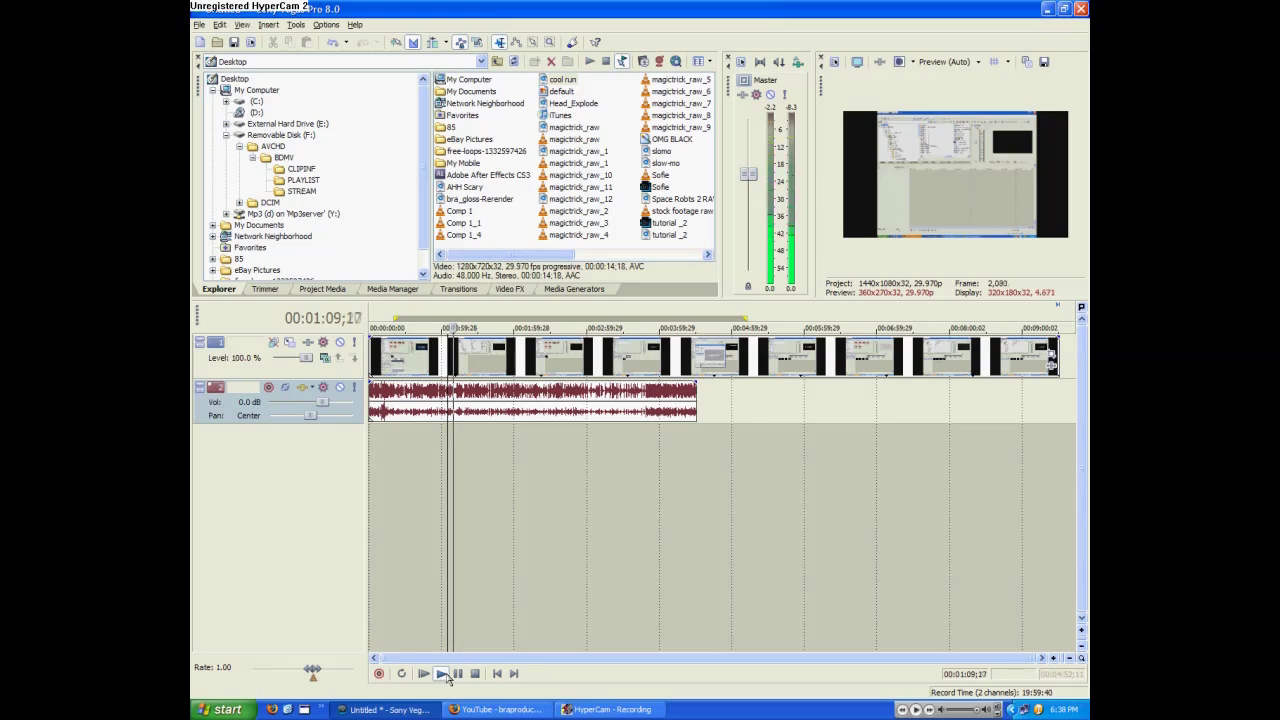
click(458, 674)
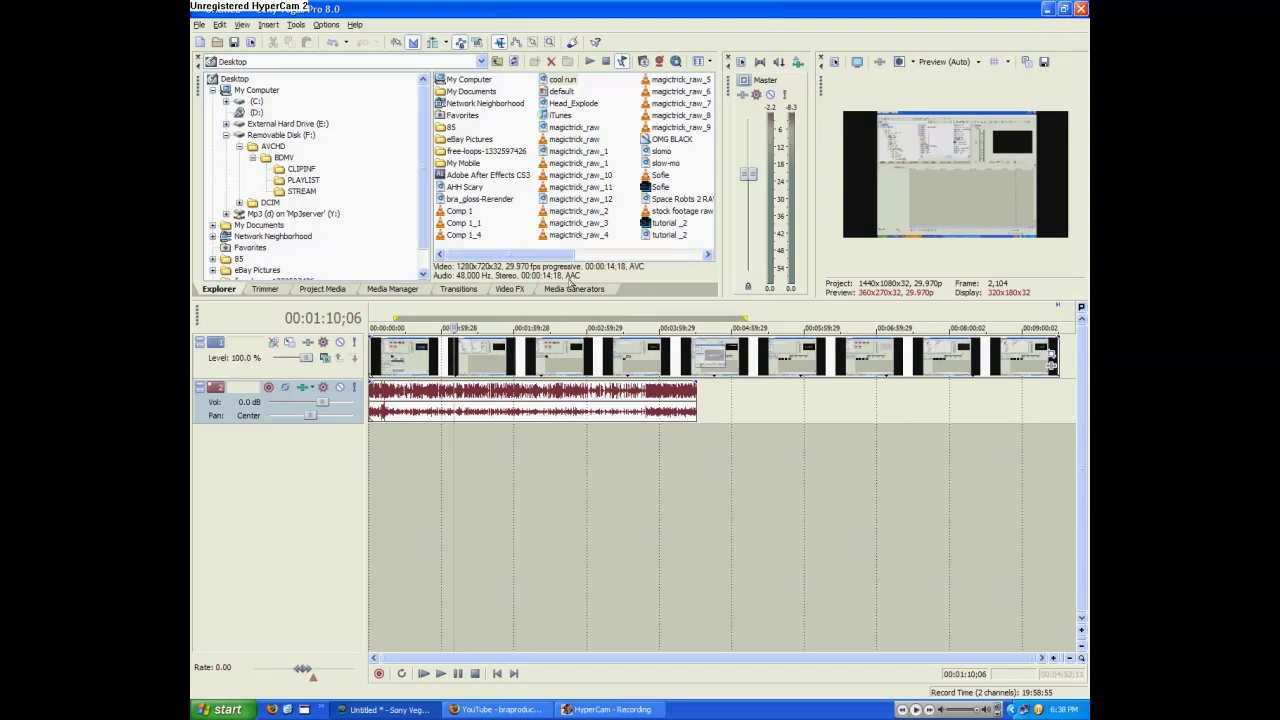
scroll(709, 488, up, 5)
click(709, 488)
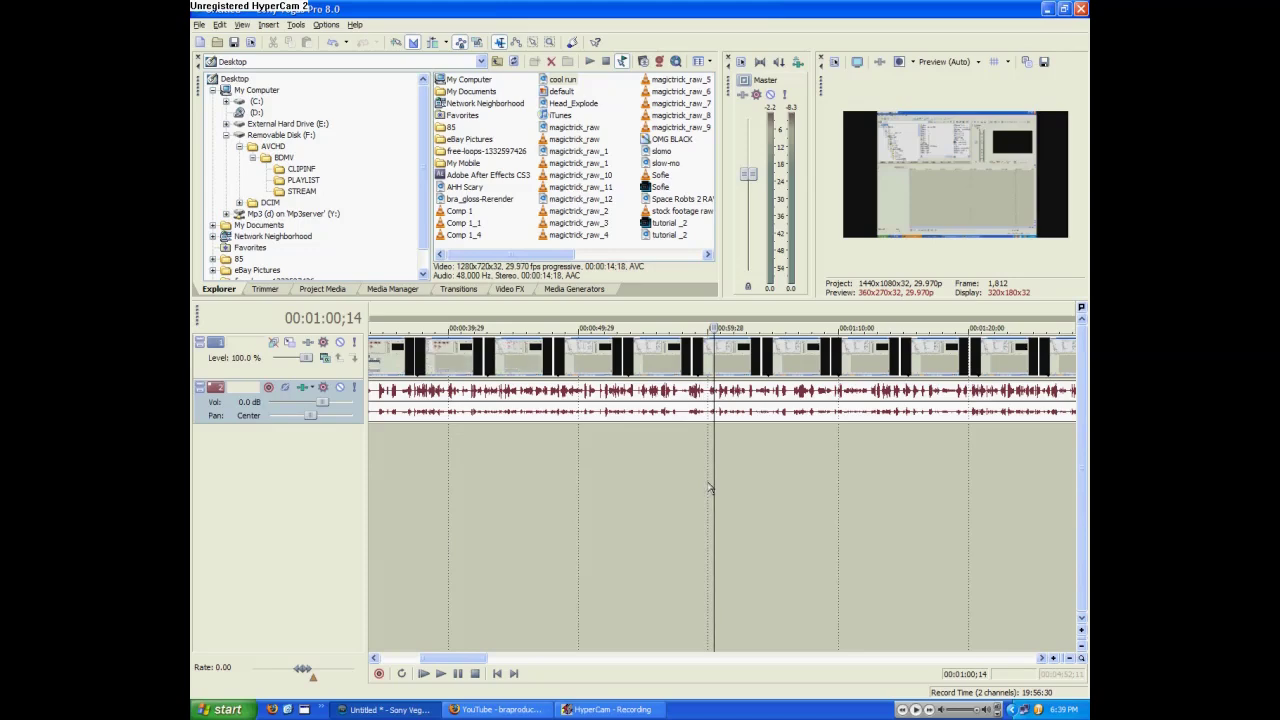
click(707, 483)
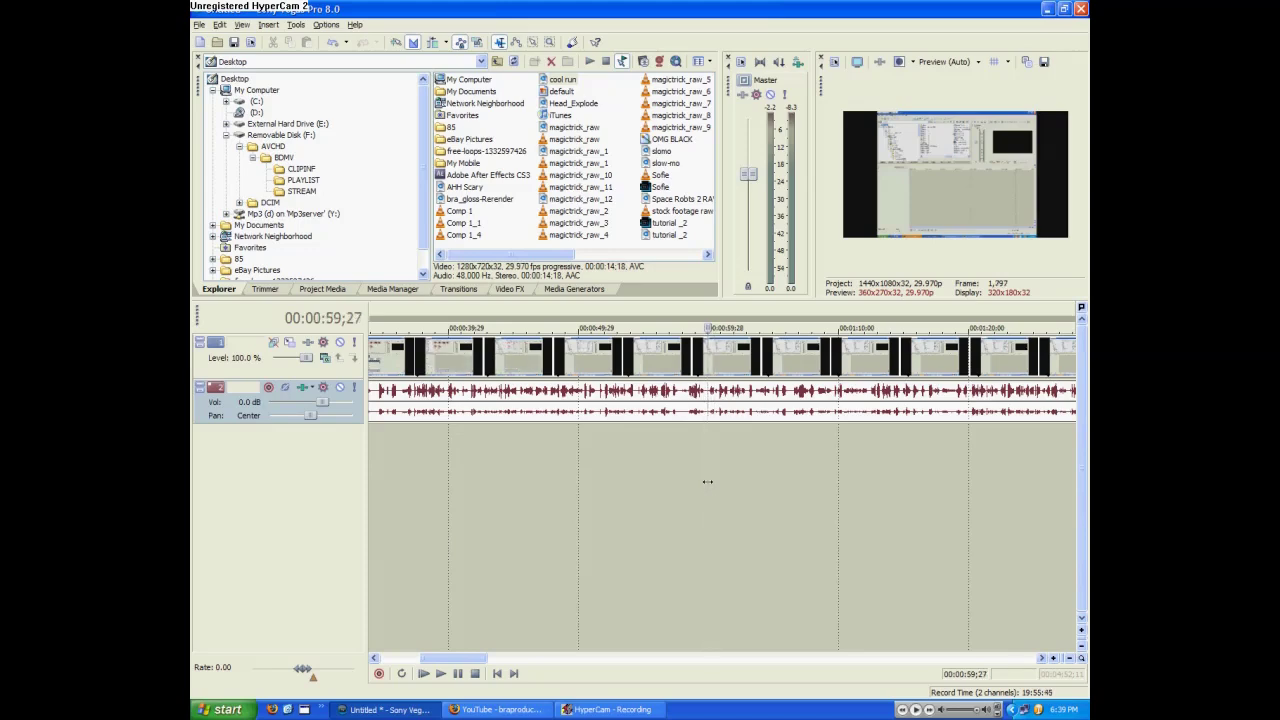
scroll(712, 486, down, 5)
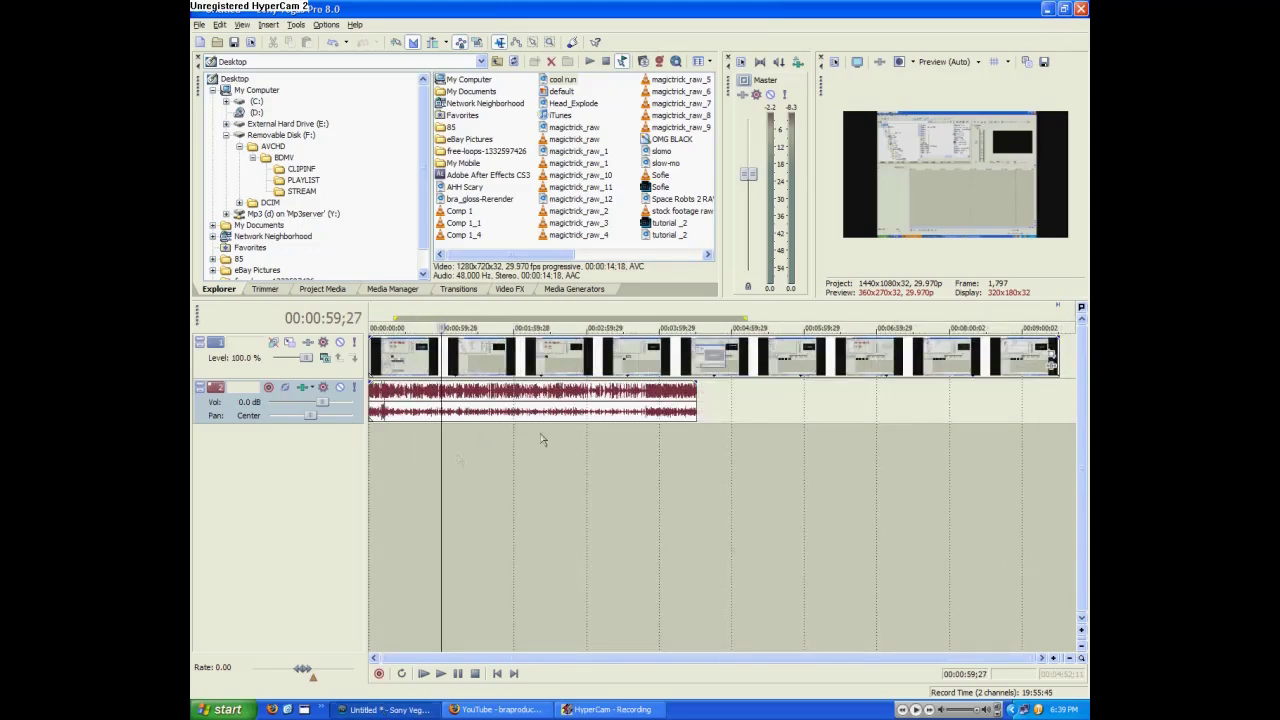